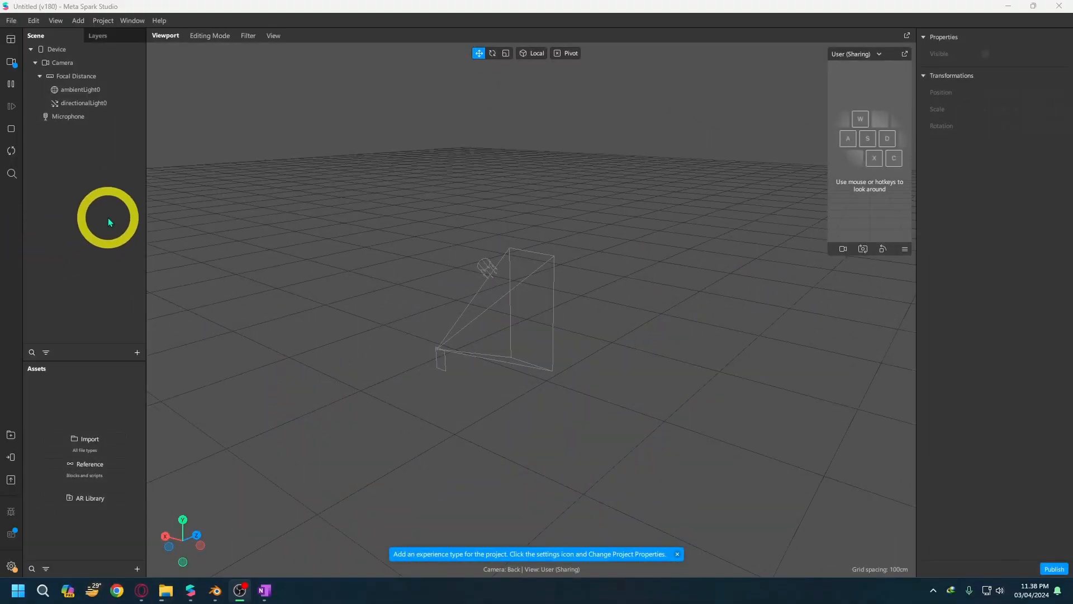
- Insert a target tracker into the scene
{"action": "left_click", "coordinate": [137, 352]}
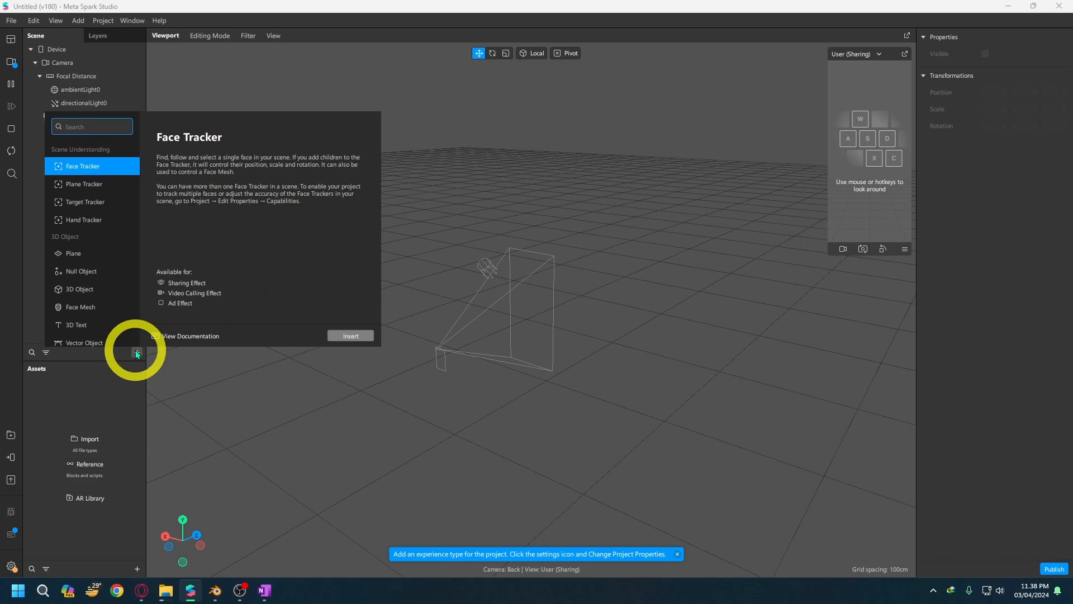
{"action": "left_click", "coordinate": [85, 202]}
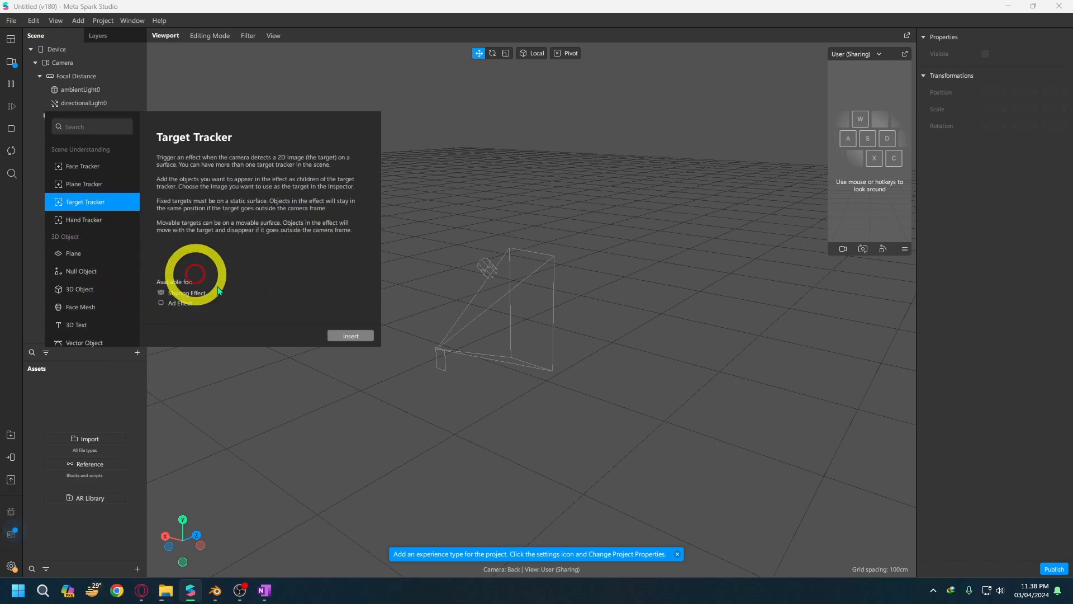
{"action": "left_click", "coordinate": [337, 336]}
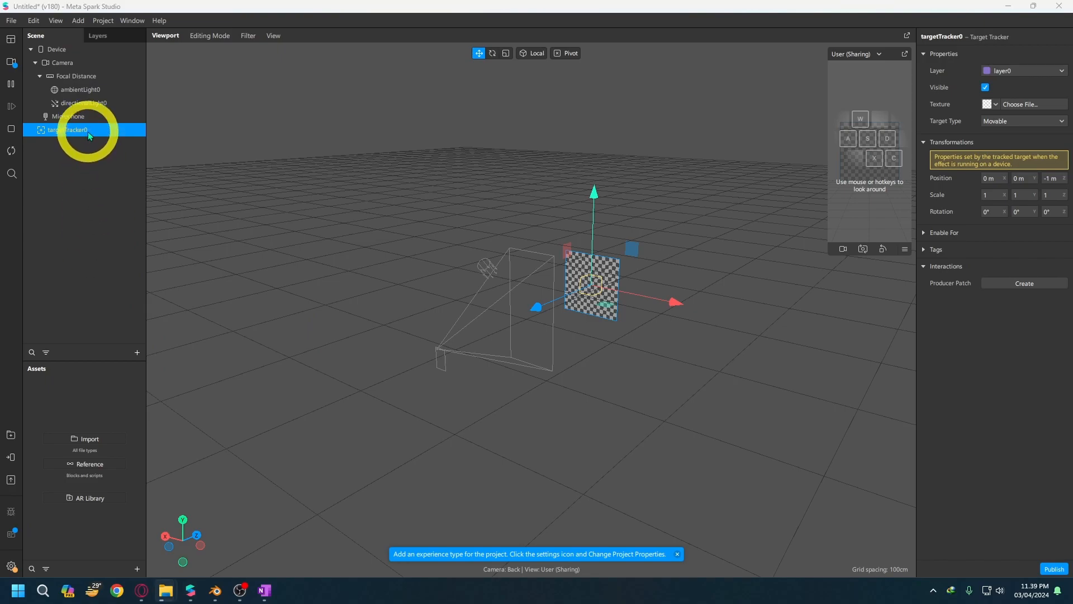
- Import the Kartu playing card image and assign it as the target tracker's texture
{"action": "left_click_drag", "start_coordinate": [99, 130], "coordinate": [97, 426]}
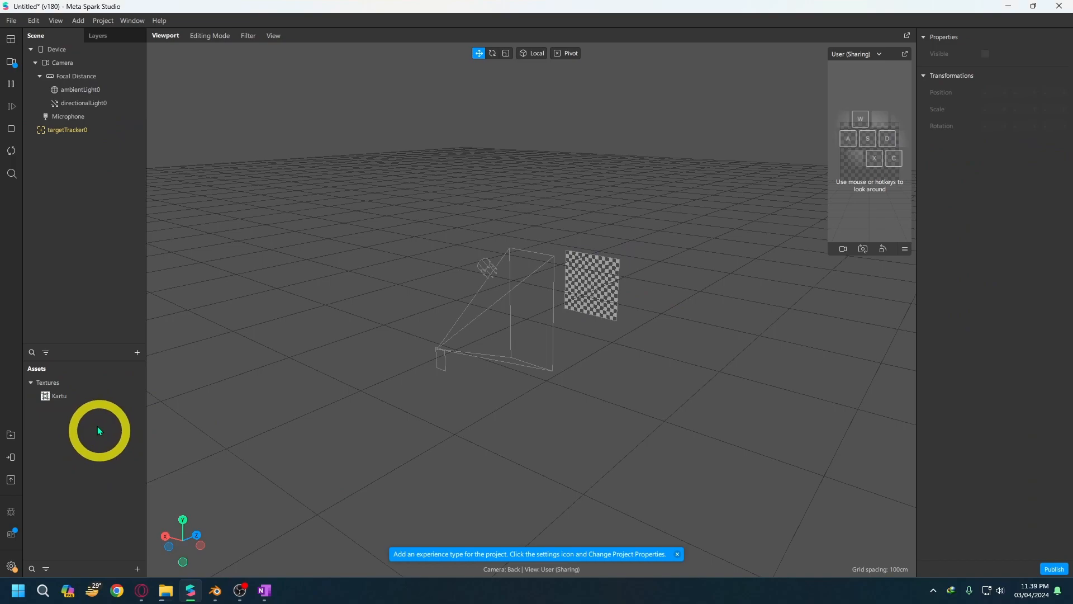
{"action": "left_click", "coordinate": [81, 396]}
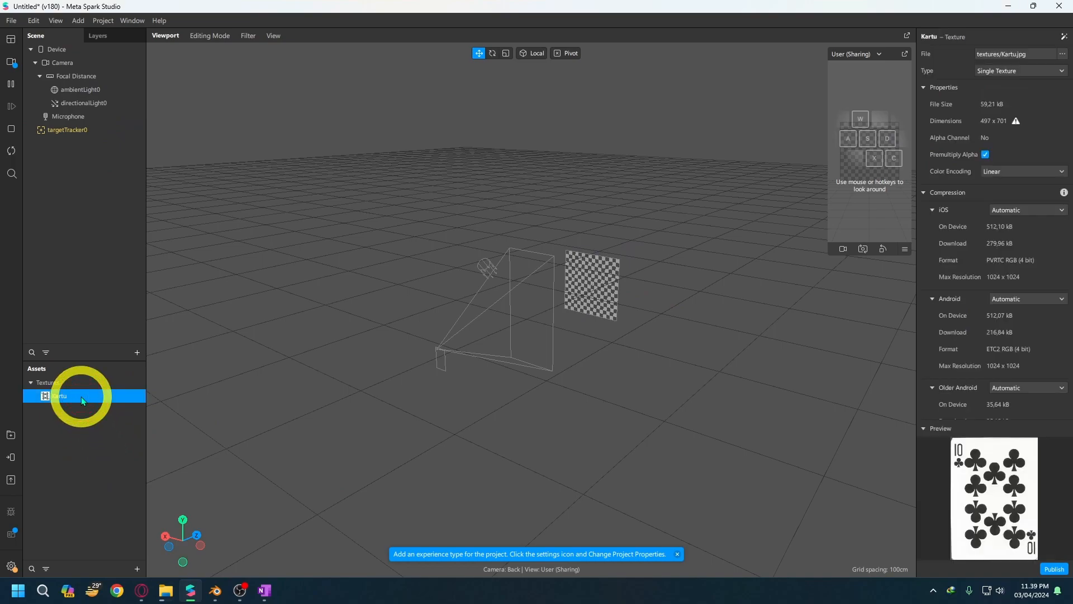
{"action": "left_click", "coordinate": [70, 131]}
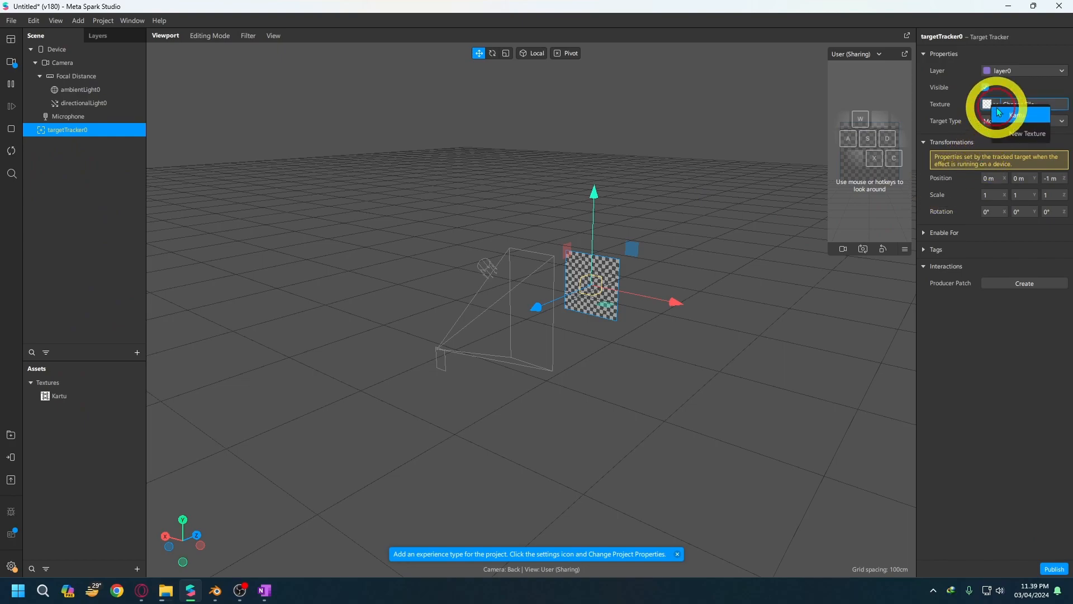
{"action": "left_click", "coordinate": [1016, 115]}
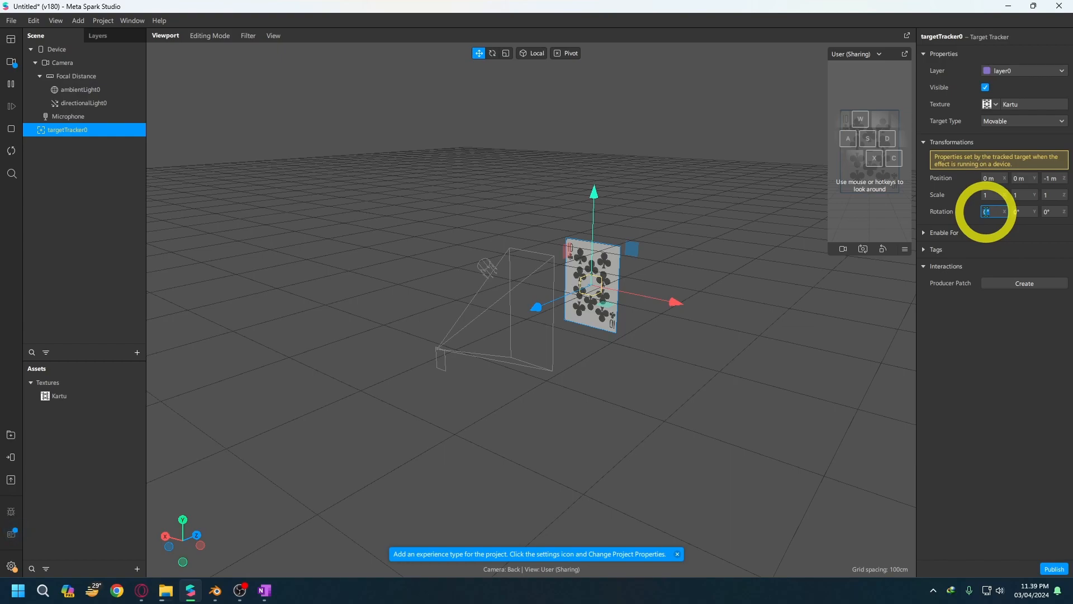
- Set the target tracker's X rotation to -90° so the card lies flat
{"action": "key", "text": "Return"}
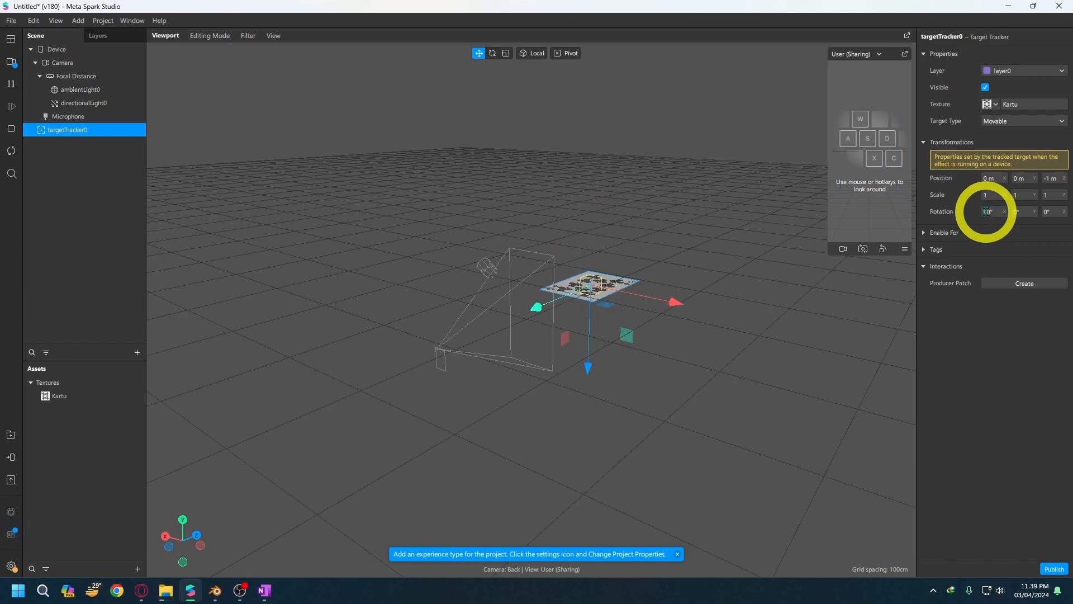
{"action": "left_click", "coordinate": [980, 213]}
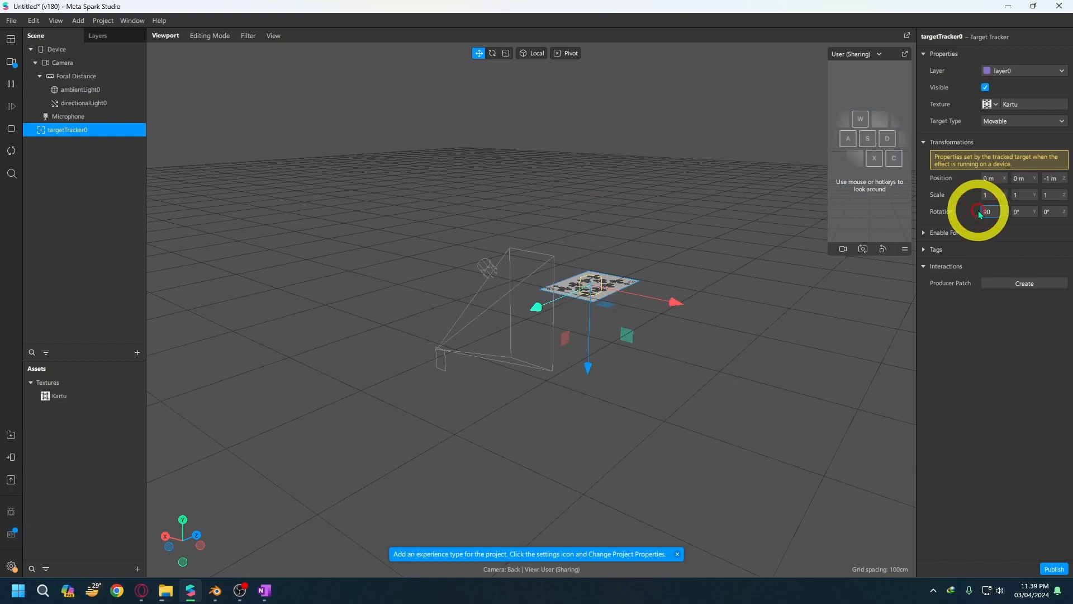
{"action": "left_click_drag", "start_coordinate": [998, 212], "coordinate": [973, 213]}
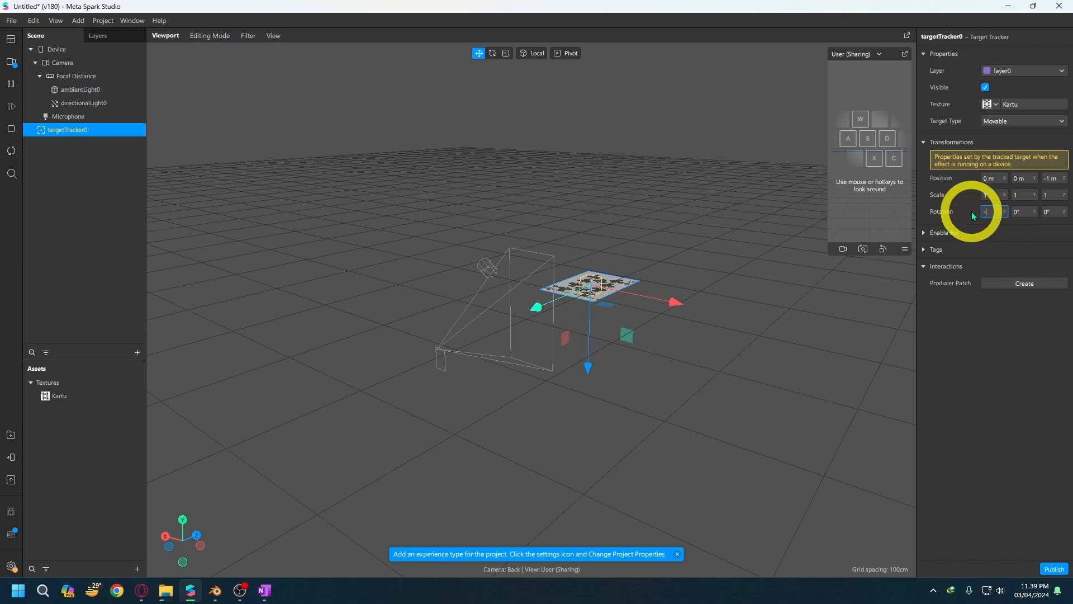
{"action": "right_click_drag", "start_coordinate": [735, 252], "coordinate": [627, 308]}
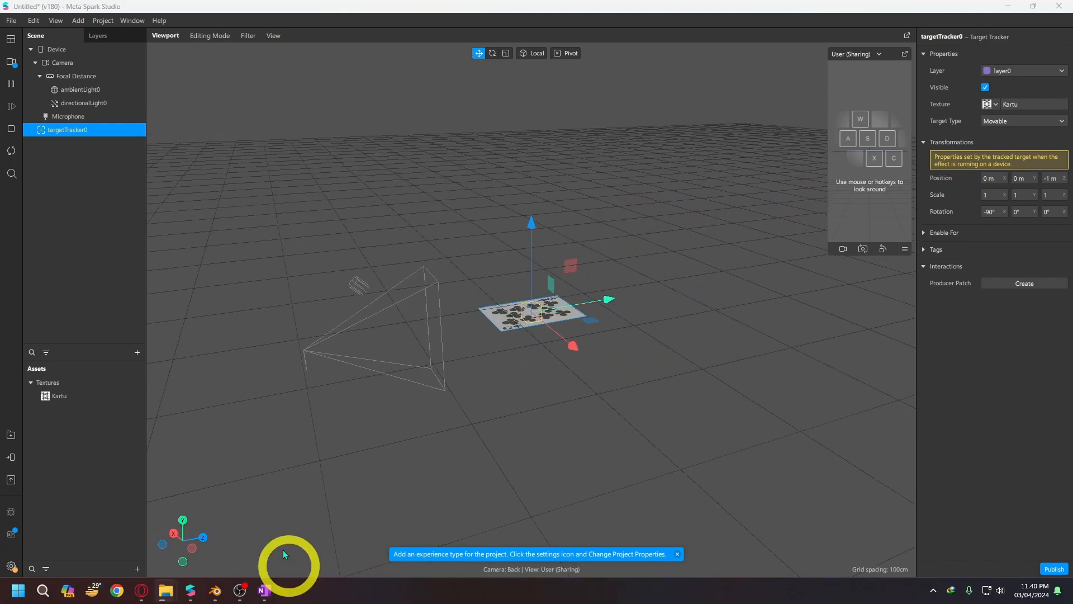
- Import the Pig 3D model and place it in the scene as a child of the target tracker
{"action": "left_click_drag", "start_coordinate": [284, 554], "coordinate": [95, 455]}
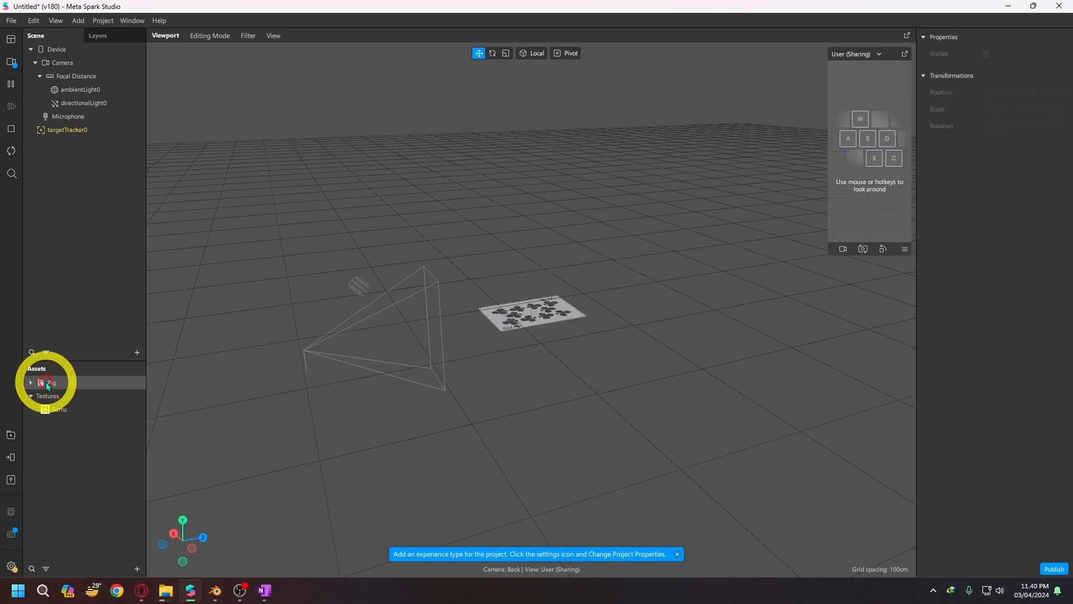
{"action": "left_click", "coordinate": [54, 388]}
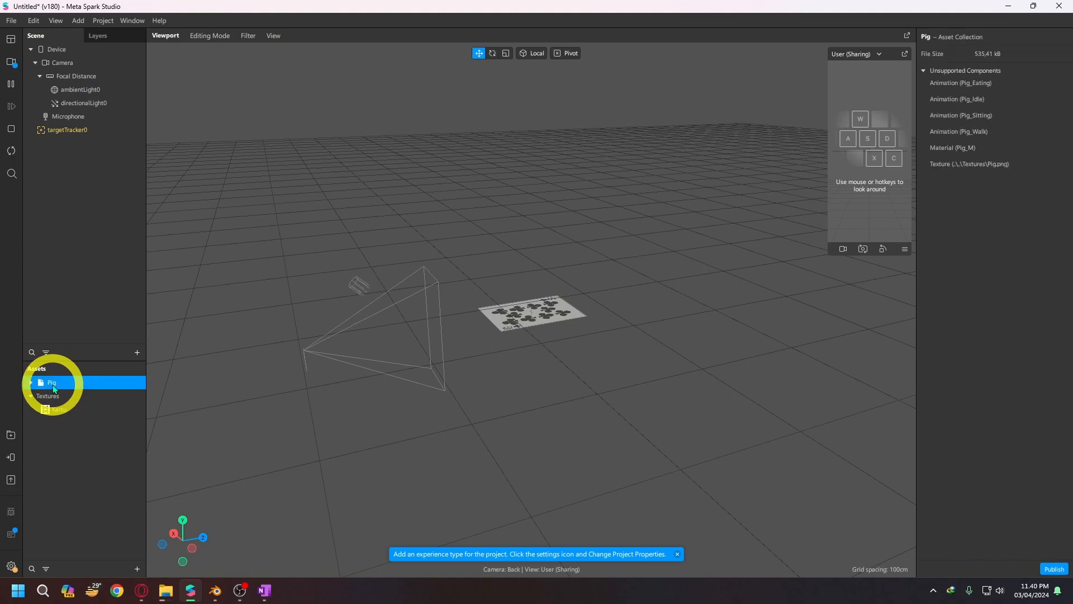
{"action": "left_click_drag", "start_coordinate": [95, 221], "coordinate": [89, 132]}
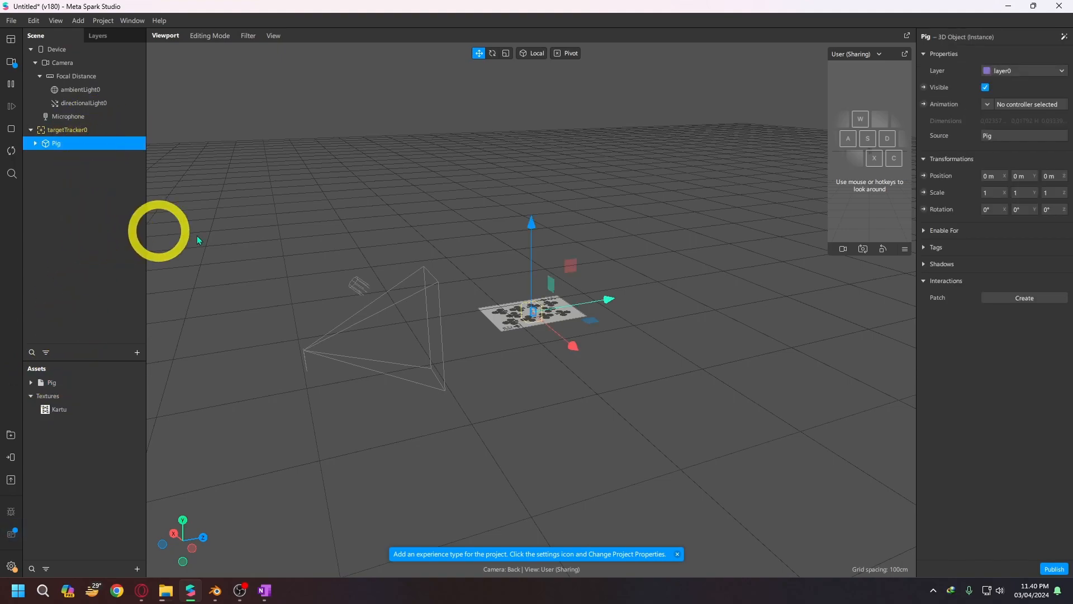
- Set the pig's X rotation to 90° and its scale to 3 on all axes
{"action": "scroll", "coordinate": [568, 363], "scroll_direction": "up", "scroll_amount": 5}
{"action": "scroll", "coordinate": [569, 362], "scroll_direction": "up", "scroll_amount": 3}
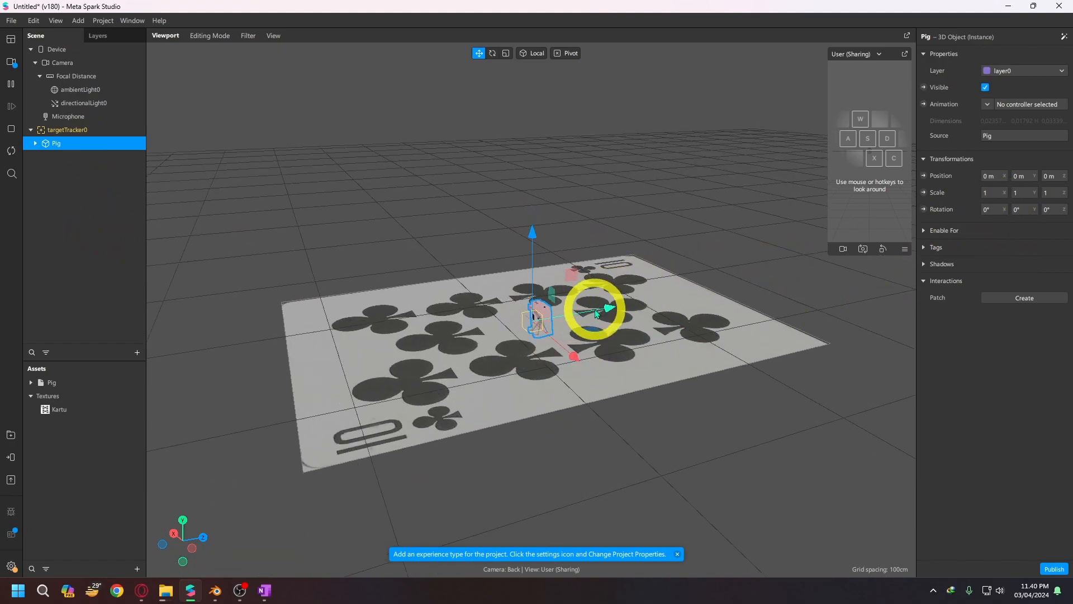
{"action": "scroll", "coordinate": [591, 312], "scroll_direction": "up", "scroll_amount": 2}
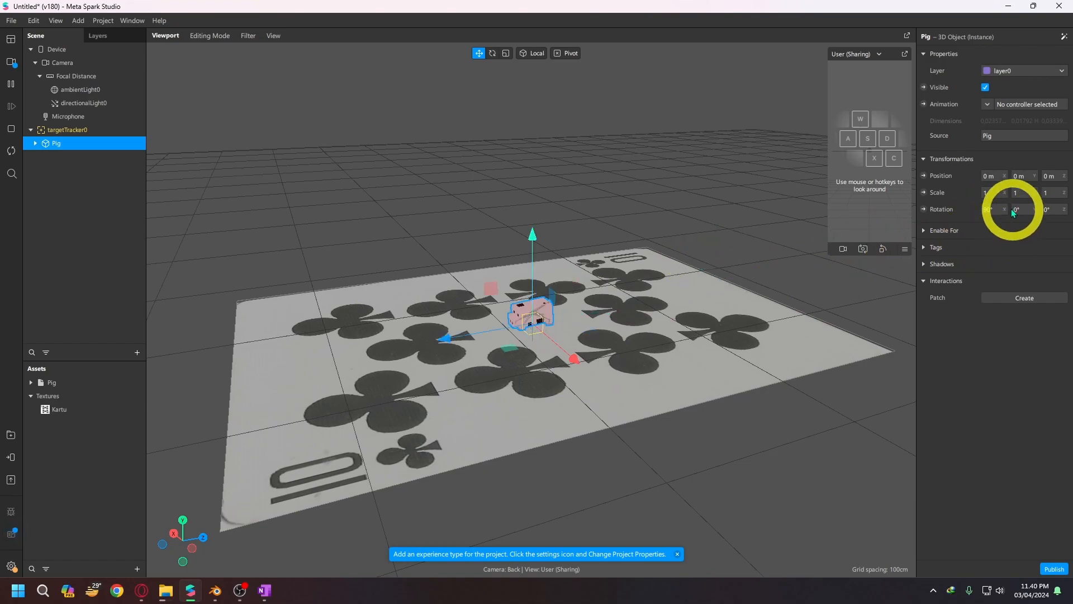
{"action": "left_click", "coordinate": [993, 192]}
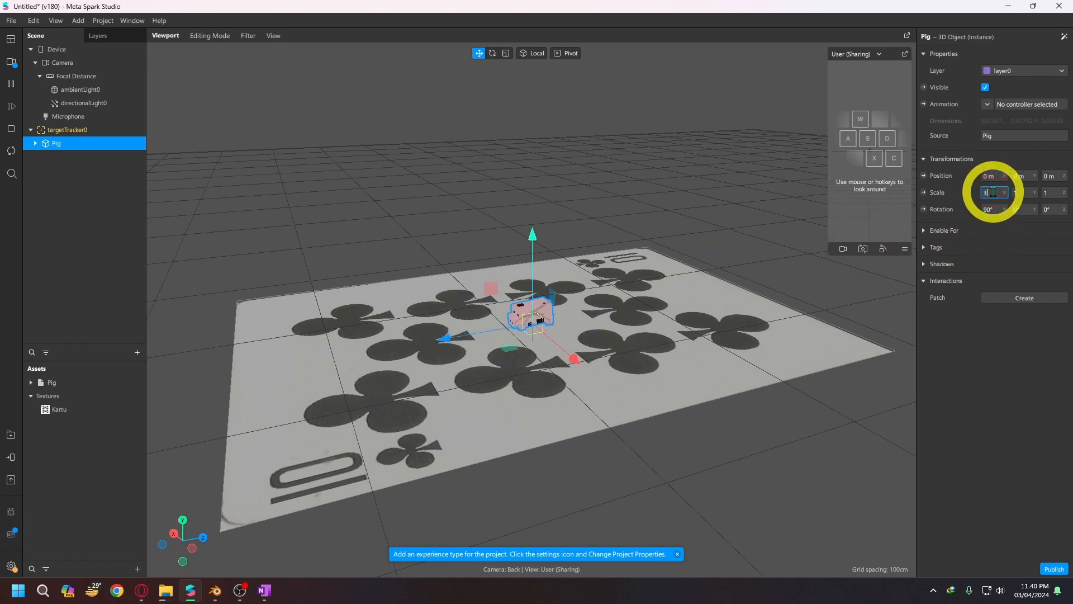
{"action": "key", "text": "Tab"}
{"action": "type", "text": "3"}
{"action": "key", "text": "Return"}
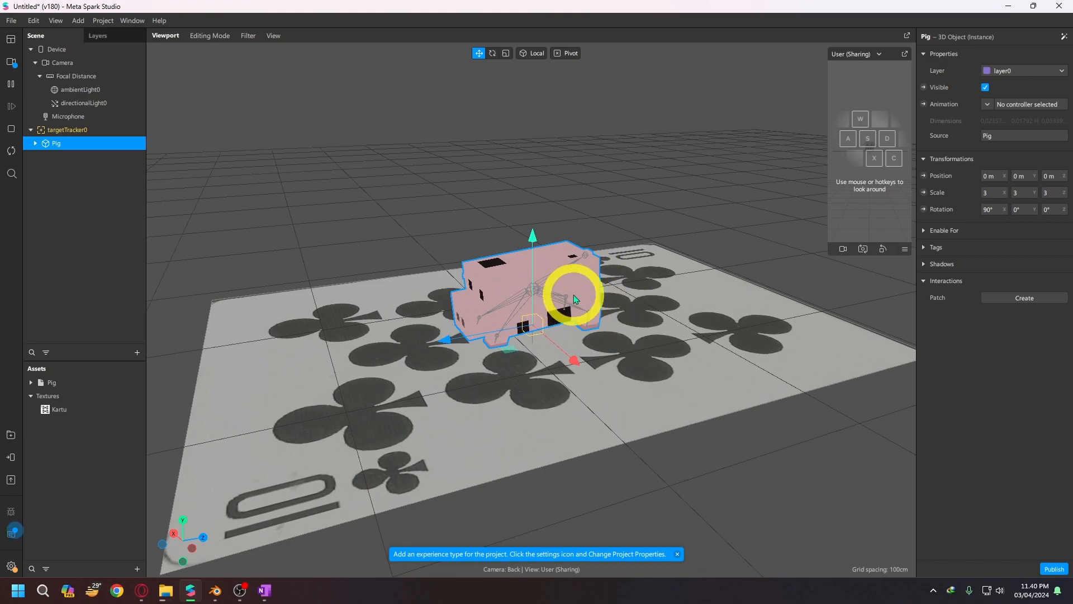
- Create a new animation playback controller for the pig and open its properties
{"action": "left_click", "coordinate": [988, 107]}
{"action": "left_click", "coordinate": [988, 138]}
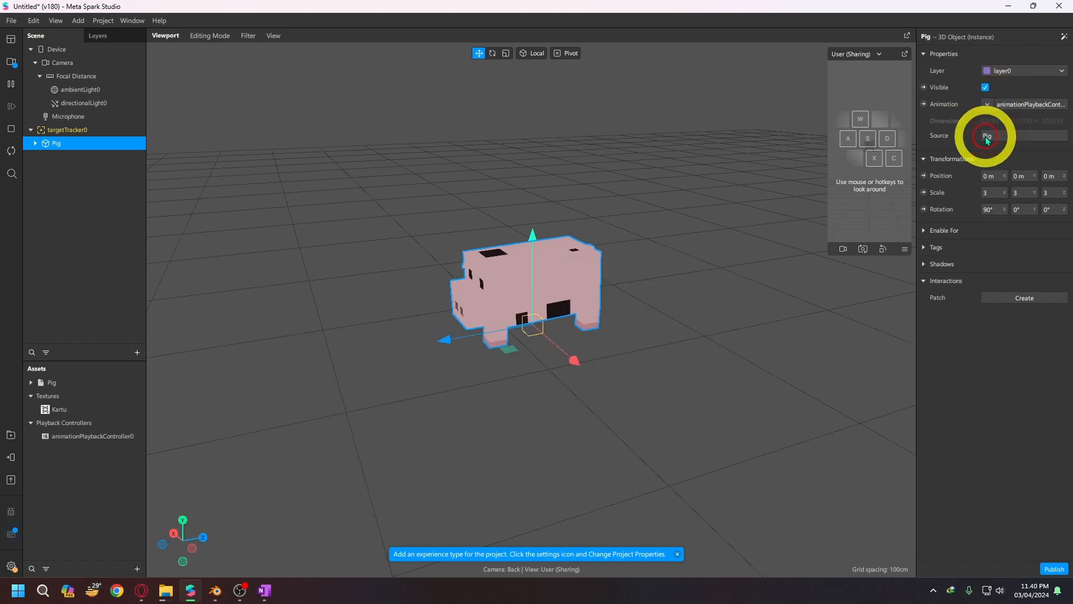
{"action": "left_click", "coordinate": [93, 437]}
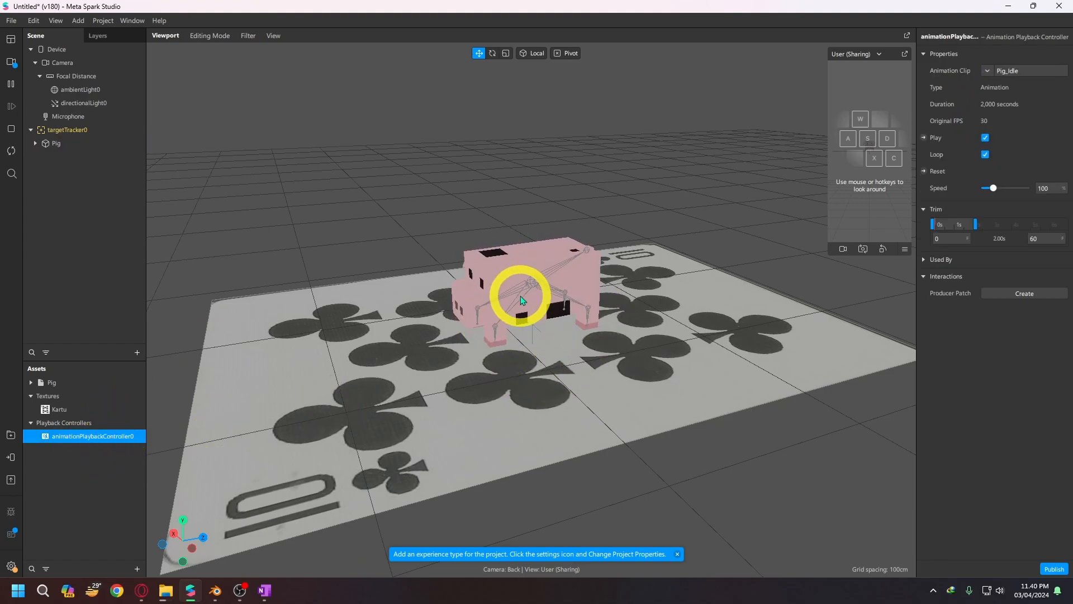
- Examine the animation clips contained in the imported Pig asset
{"action": "left_click", "coordinate": [31, 384]}
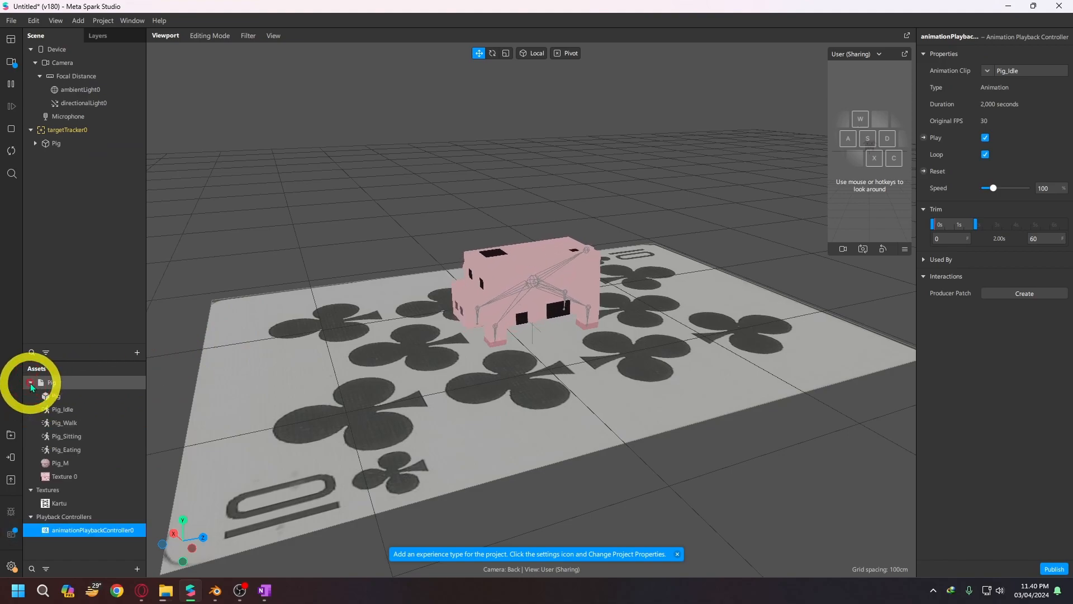
{"action": "left_click", "coordinate": [80, 410]}
{"action": "left_click", "coordinate": [81, 423]}
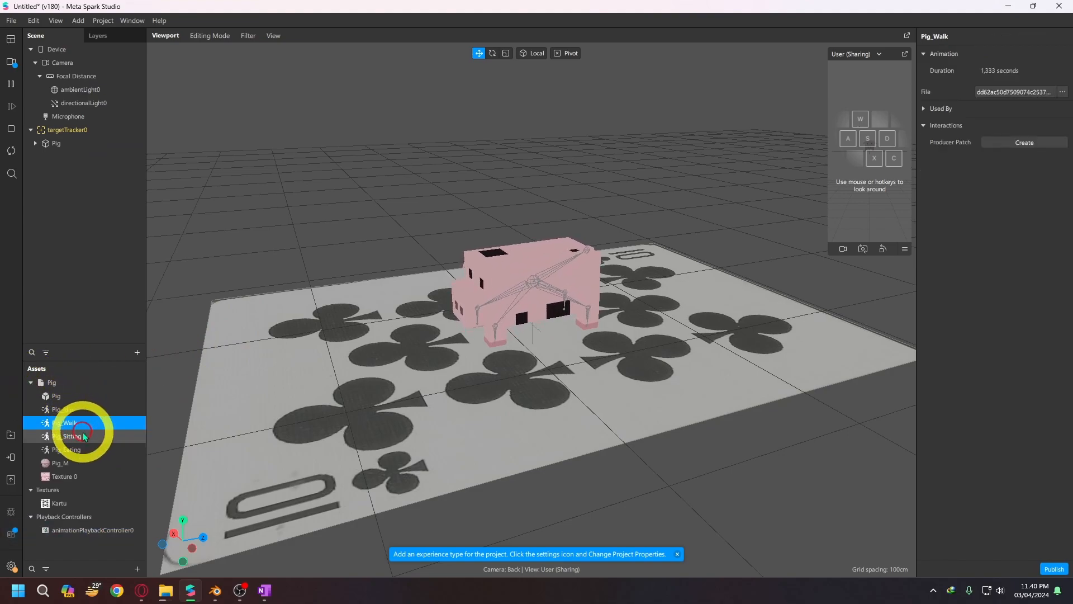
{"action": "left_click", "coordinate": [81, 437]}
{"action": "left_click", "coordinate": [81, 451]}
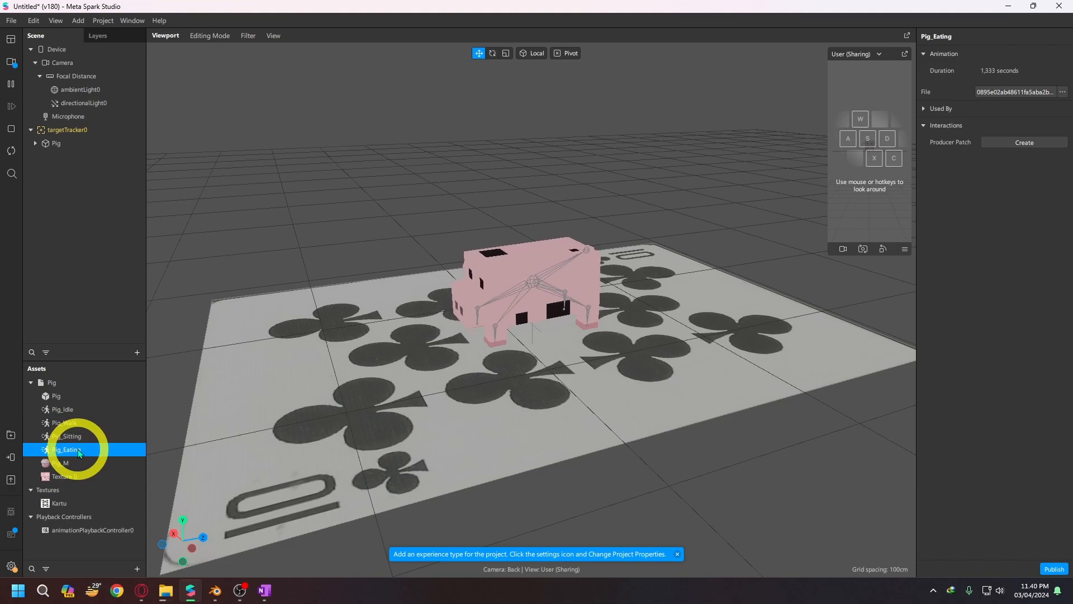
{"action": "left_click", "coordinate": [44, 382]}
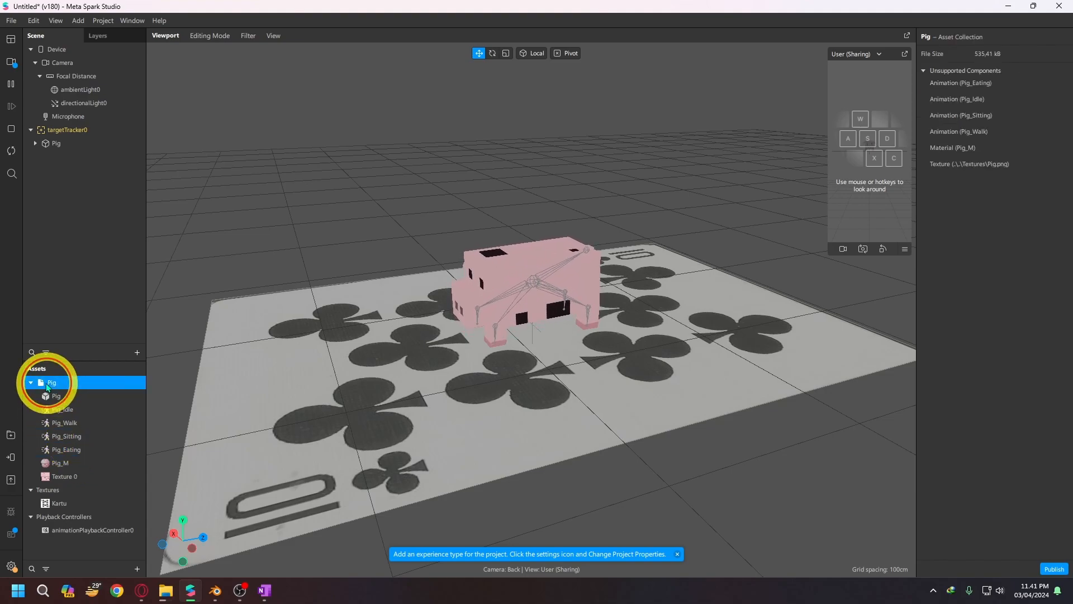
{"action": "left_click", "coordinate": [31, 382]}
- Preview the Pig_Walk and Pig_Sitting clips on the playback controller, and set its animation clip to Pig_Eating
{"action": "left_click", "coordinate": [84, 437]}
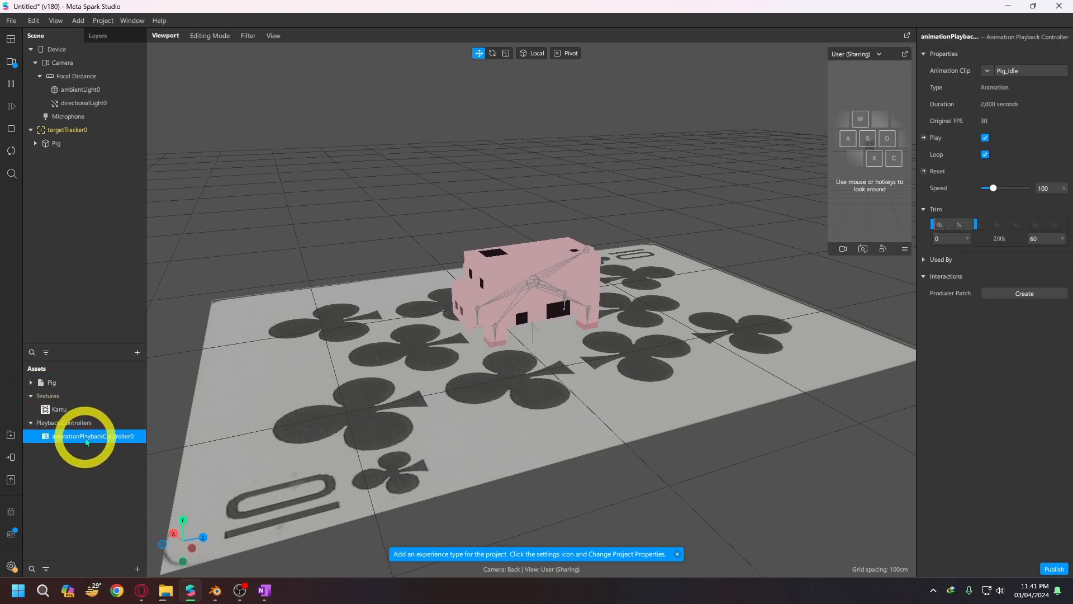
{"action": "left_click", "coordinate": [988, 71]}
{"action": "left_click", "coordinate": [1007, 120]}
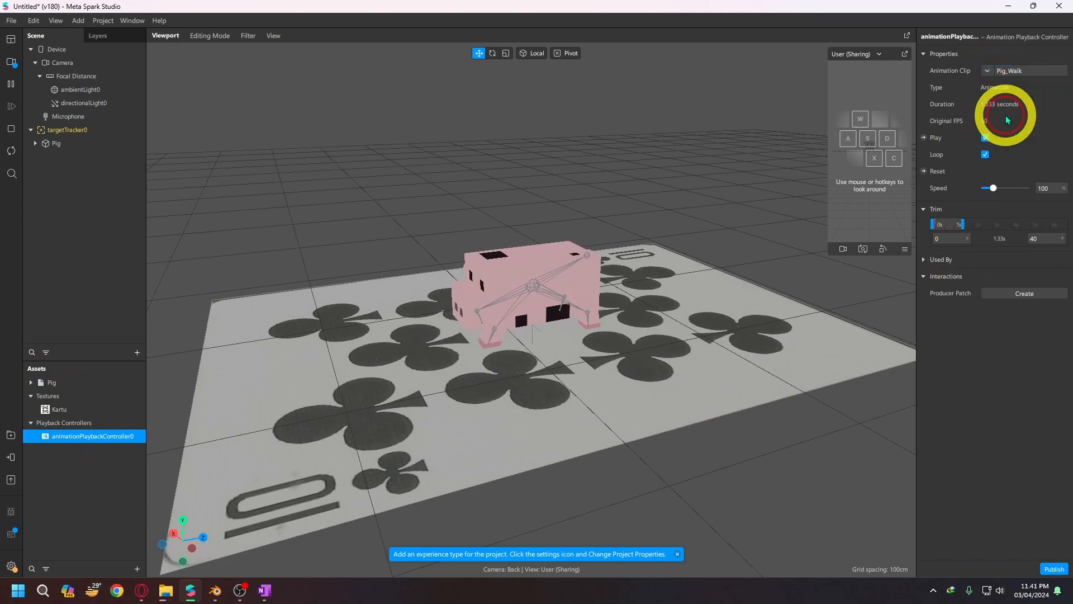
{"action": "left_click", "coordinate": [1006, 71]}
{"action": "left_click", "coordinate": [1011, 134]}
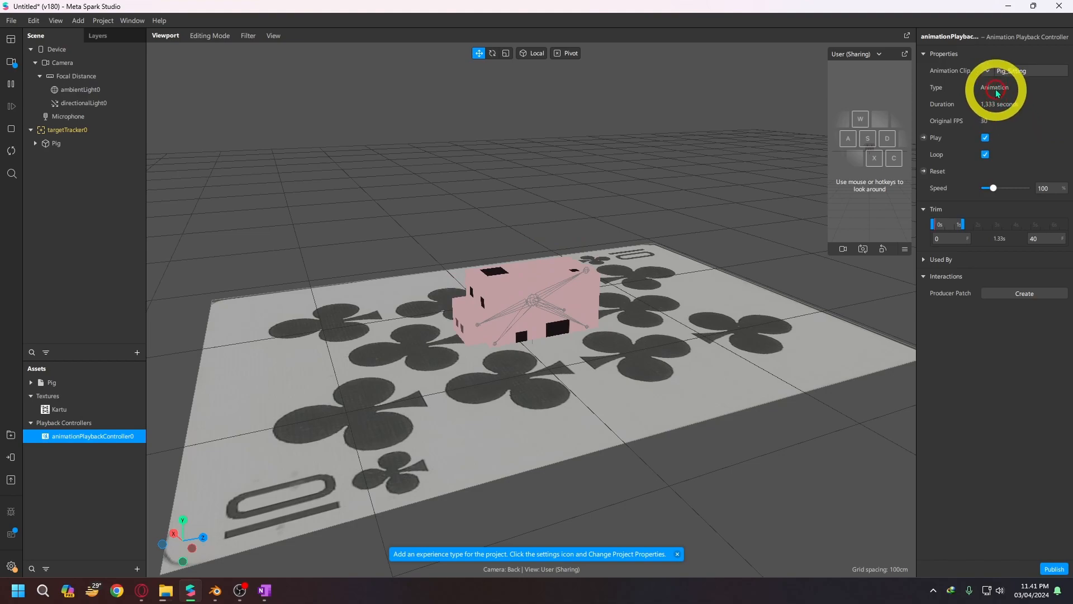
{"action": "left_click", "coordinate": [1005, 71]}
{"action": "left_click", "coordinate": [1013, 151]}
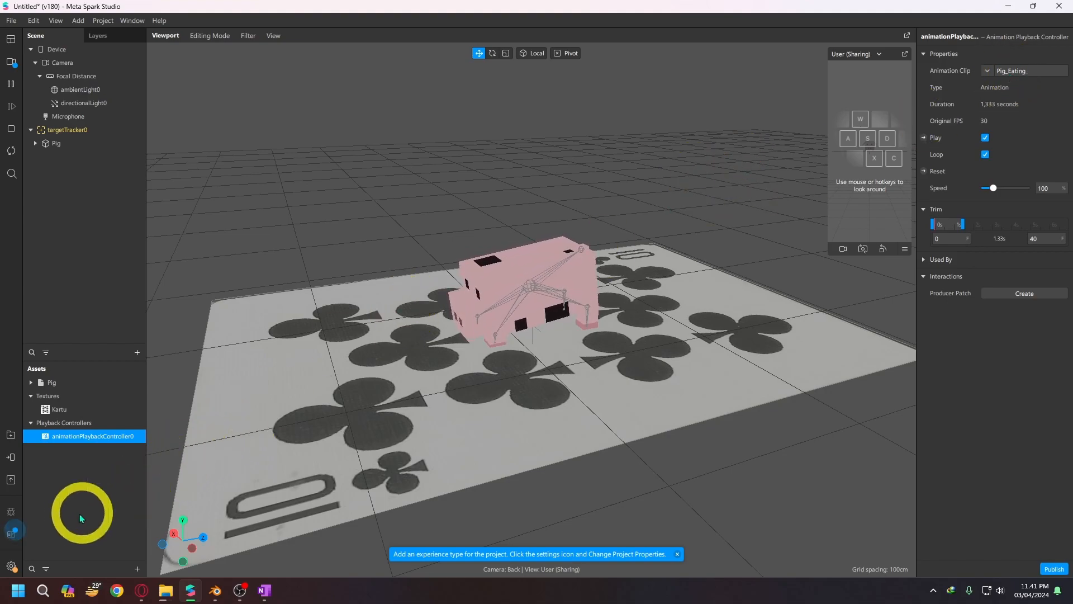
- Add a Sharing Effect experience to the project and send the effect to Facebook for testing on a device
{"action": "left_click", "coordinate": [14, 459]}
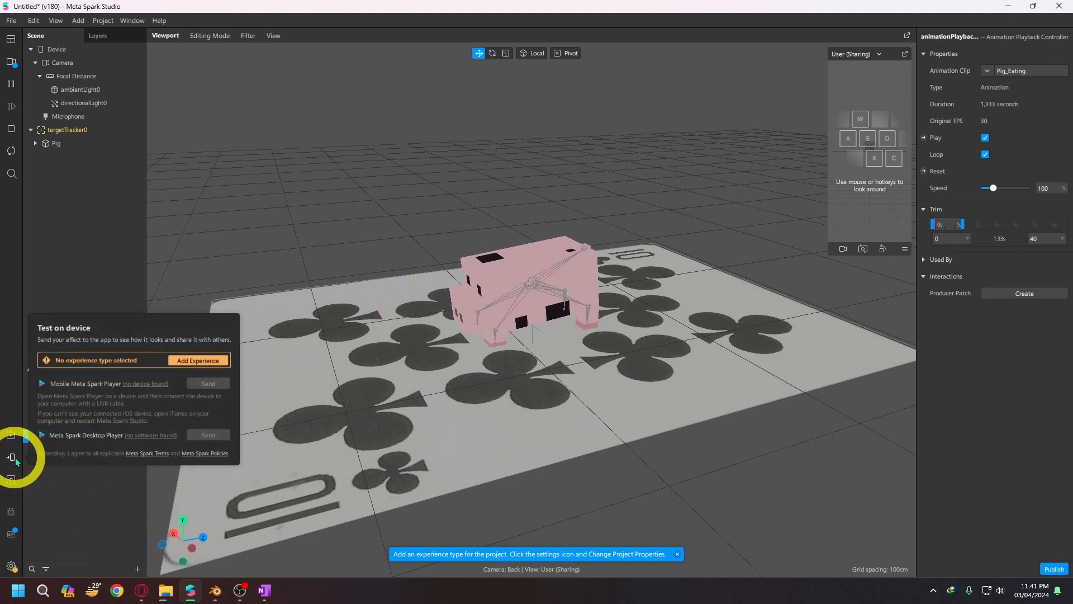
{"action": "left_click", "coordinate": [204, 362]}
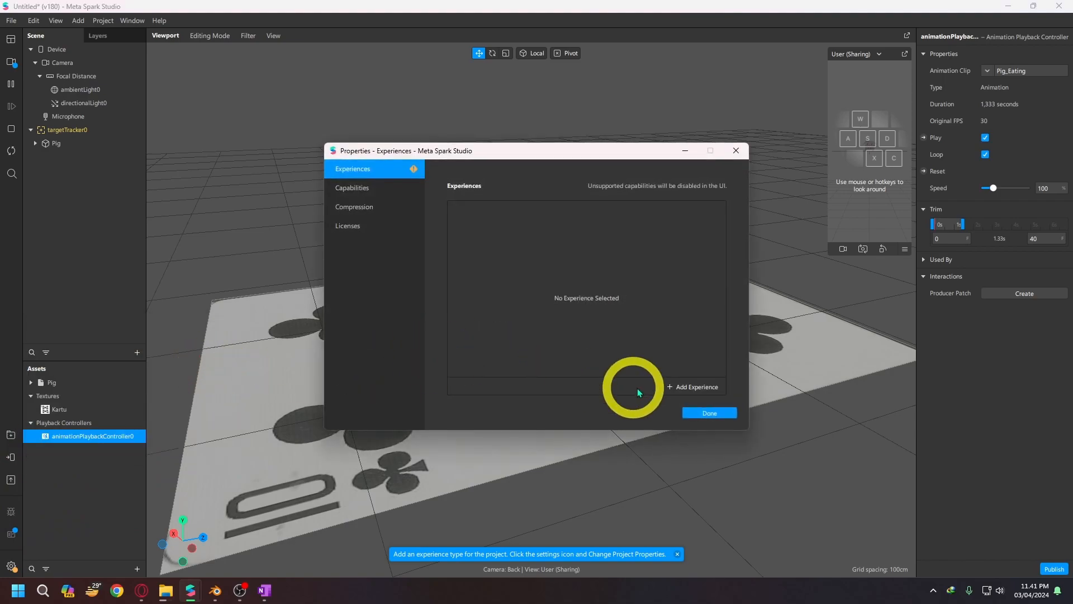
{"action": "left_click", "coordinate": [696, 387]}
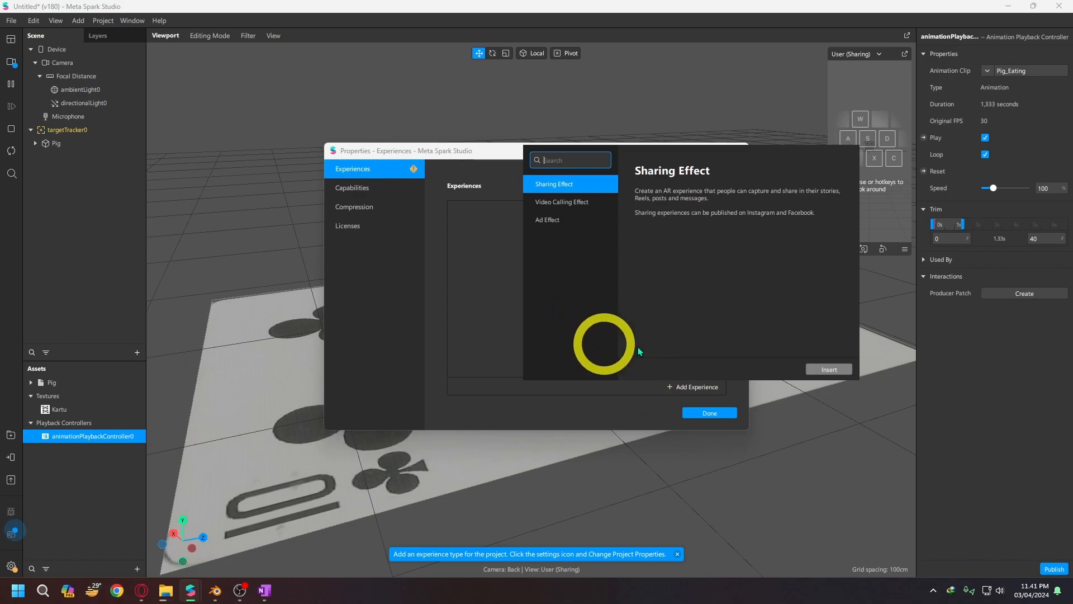
{"action": "left_click", "coordinate": [830, 370]}
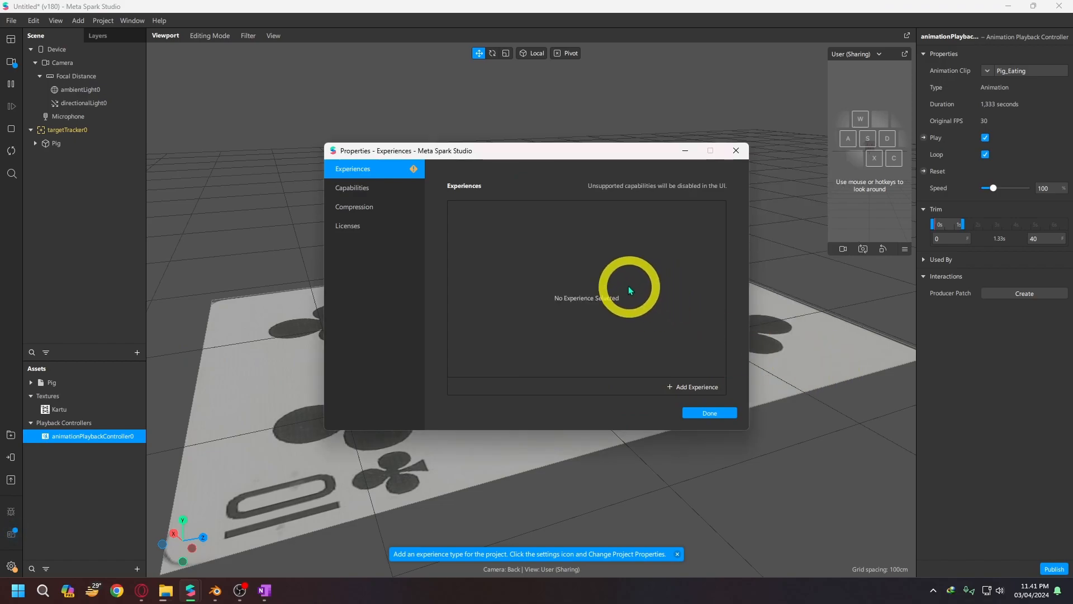
{"action": "left_click", "coordinate": [709, 412]}
{"action": "left_click", "coordinate": [11, 456]}
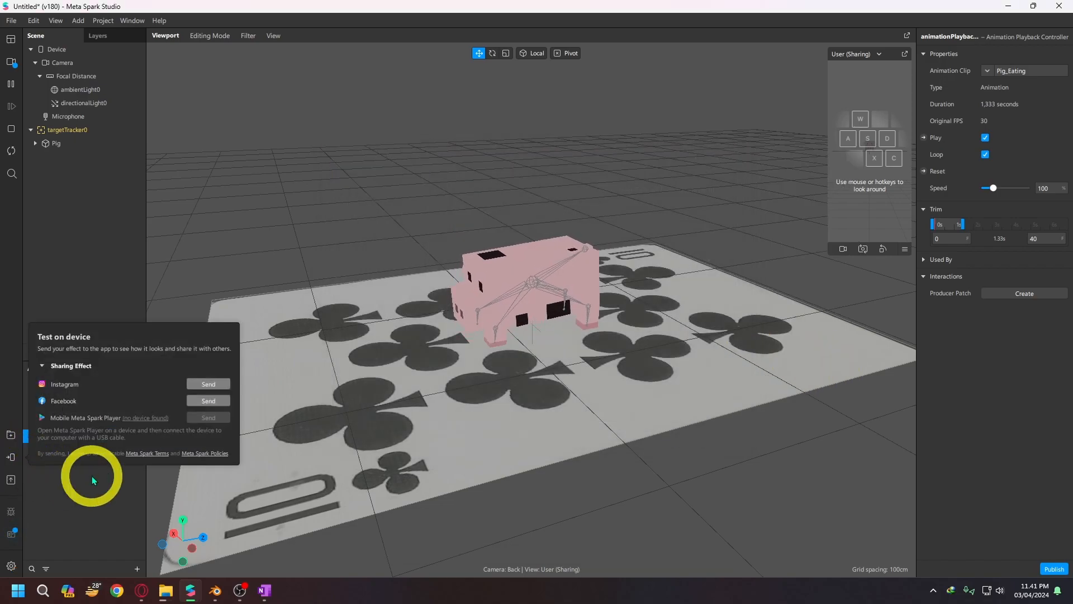
{"action": "left_click", "coordinate": [213, 400]}
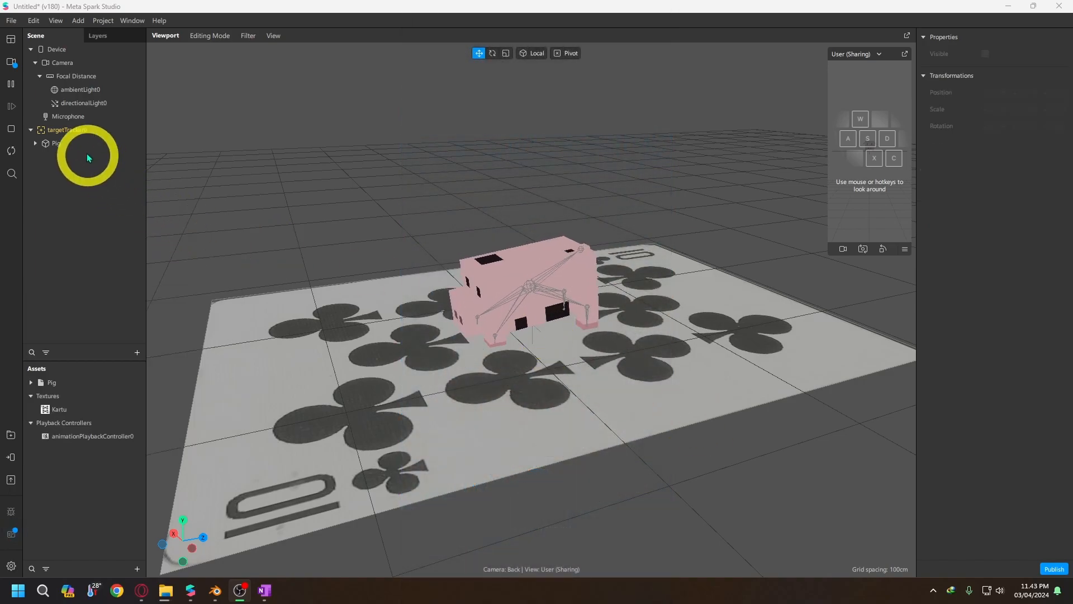
- Switch to Mixamo in the browser, browse the character library and select the Ninja character
{"action": "left_click", "coordinate": [88, 144]}
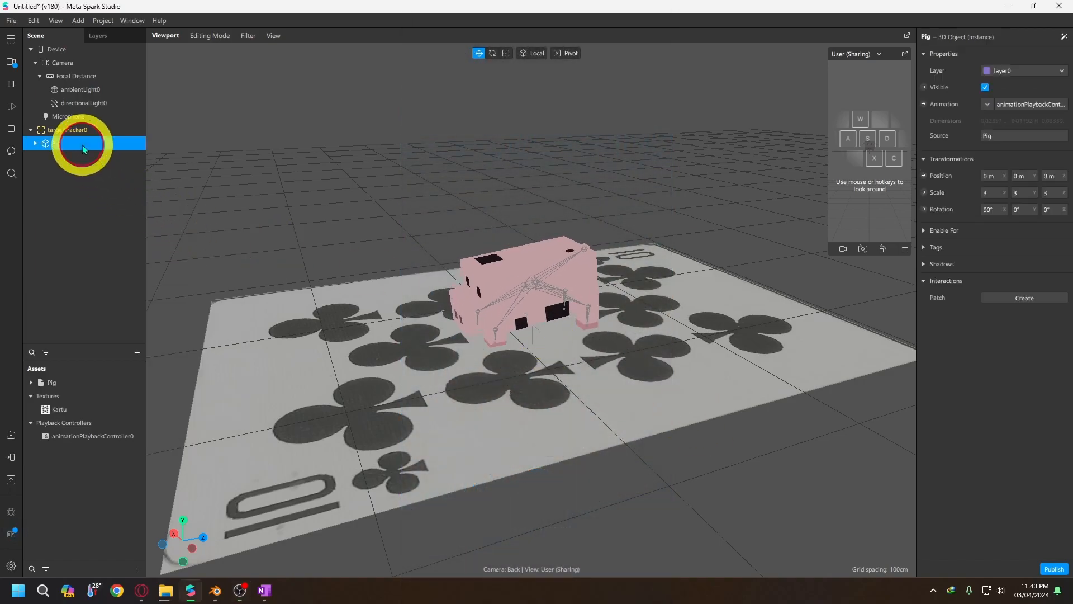
{"action": "left_click", "coordinate": [142, 589]}
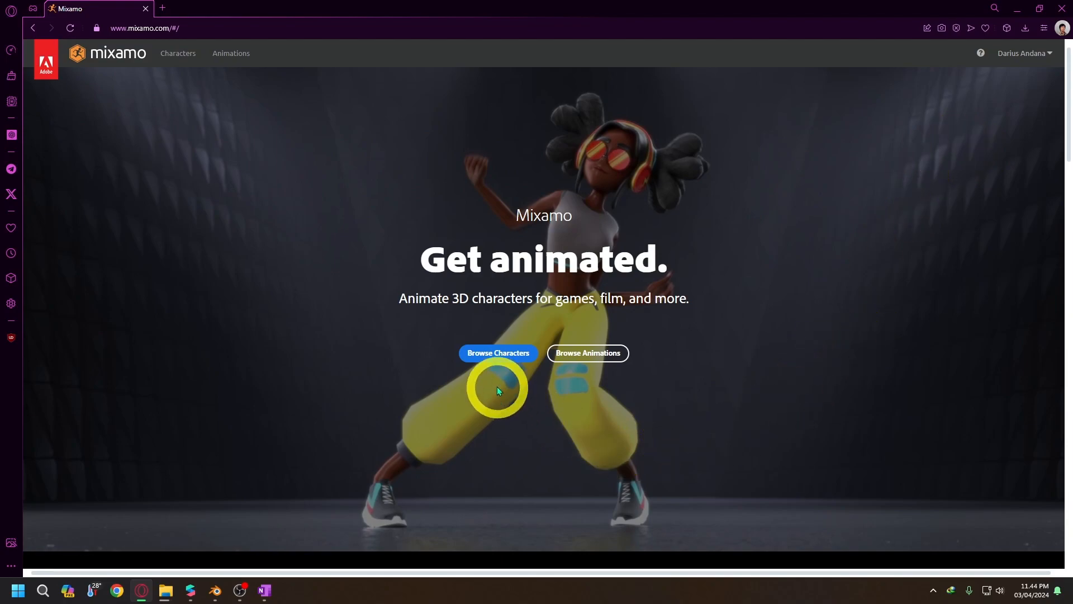
{"action": "left_click", "coordinate": [490, 357]}
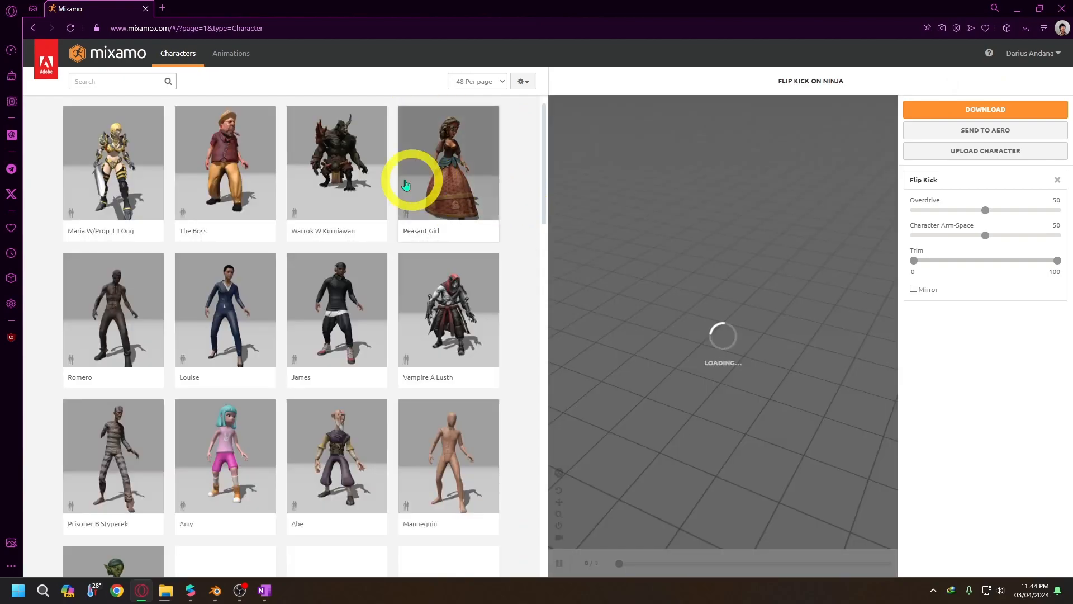
{"action": "scroll", "coordinate": [495, 235], "scroll_direction": "down", "scroll_amount": 1}
{"action": "scroll", "coordinate": [495, 235], "scroll_direction": "down", "scroll_amount": 1}
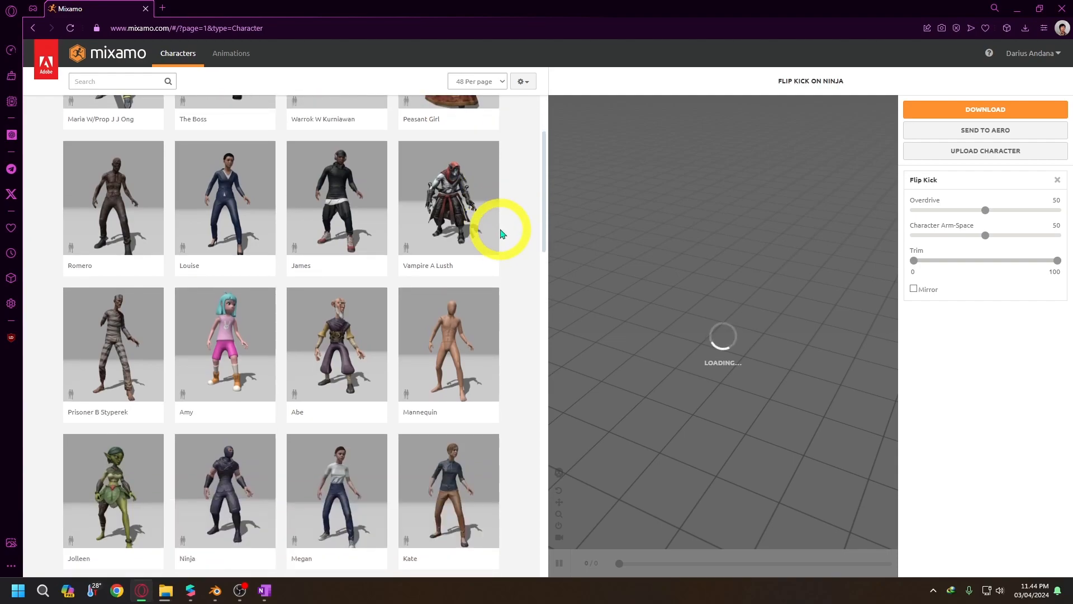
{"action": "scroll", "coordinate": [500, 233], "scroll_direction": "down", "scroll_amount": 5}
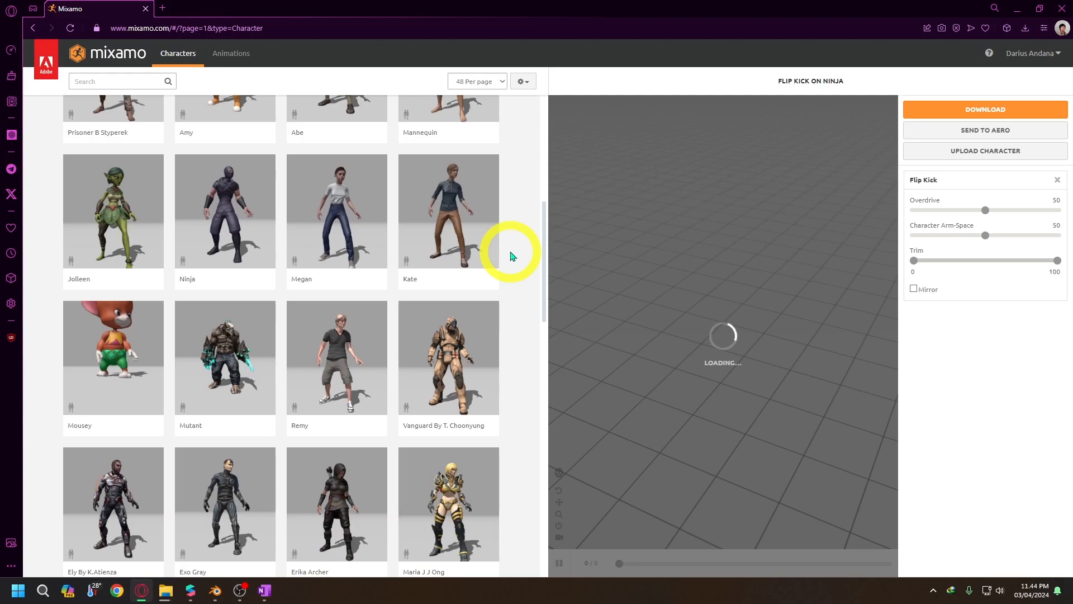
{"action": "scroll", "coordinate": [512, 256], "scroll_direction": "down", "scroll_amount": 3}
{"action": "scroll", "coordinate": [512, 256], "scroll_direction": "down", "scroll_amount": 2}
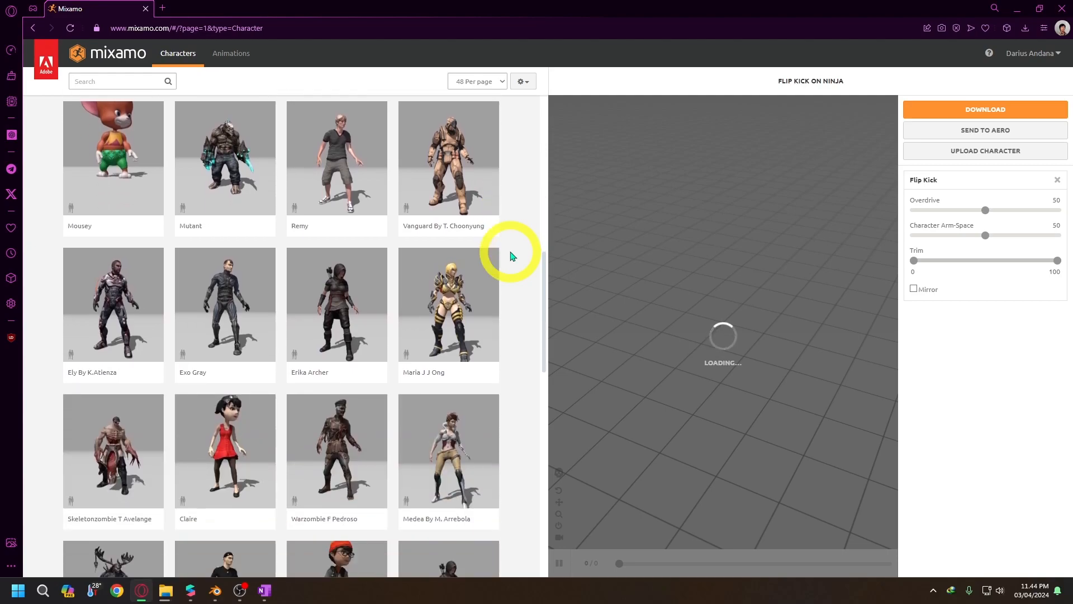
{"action": "scroll", "coordinate": [510, 256], "scroll_direction": "up", "scroll_amount": 5}
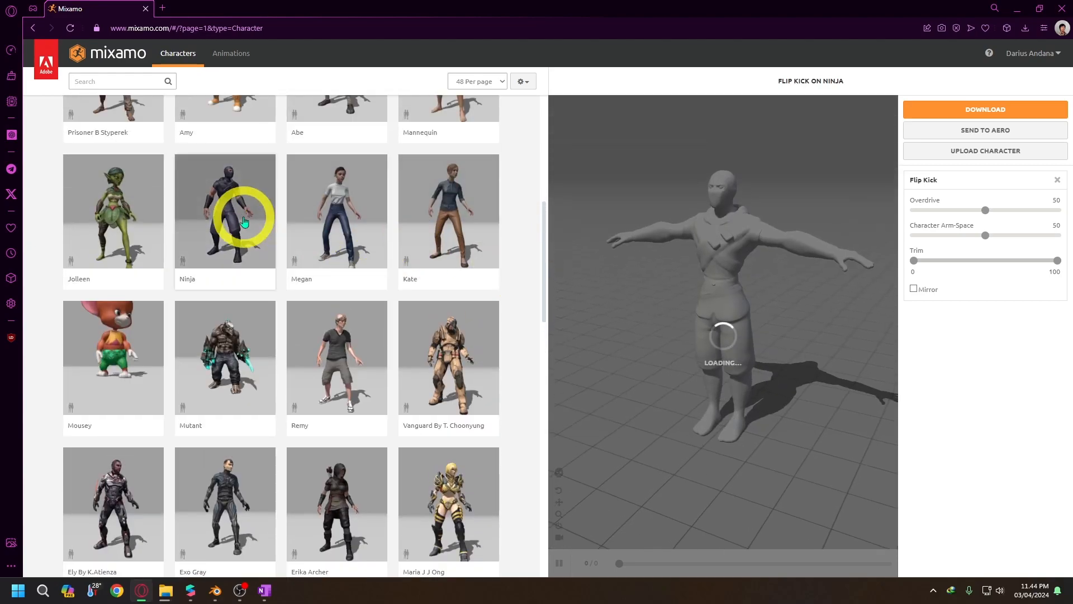
{"action": "left_click", "coordinate": [240, 216]}
{"action": "left_click", "coordinate": [650, 243]}
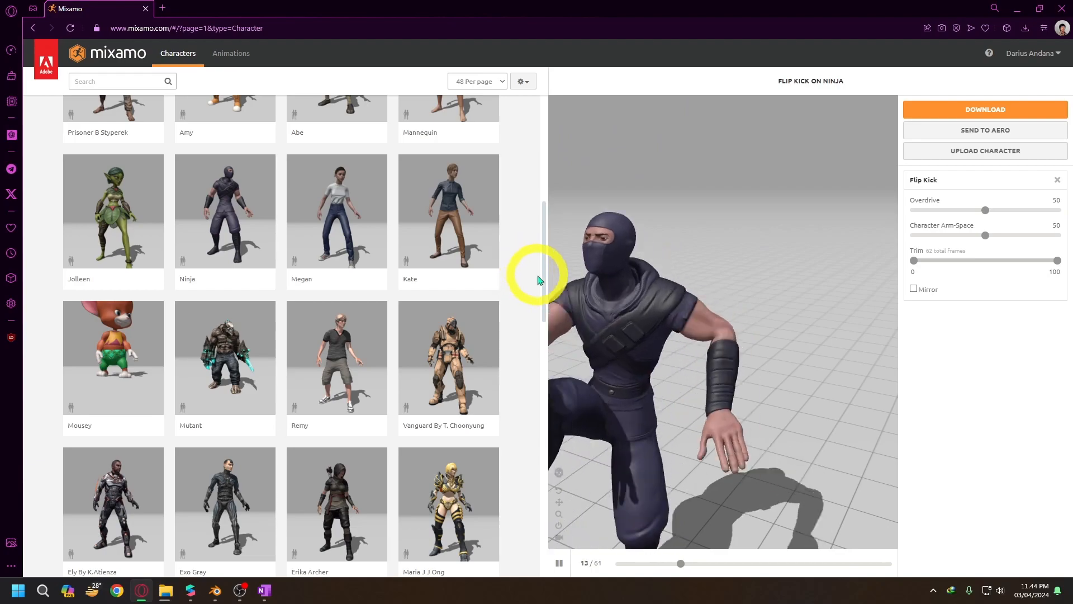
{"action": "scroll", "coordinate": [361, 264], "scroll_direction": "up", "scroll_amount": 2}
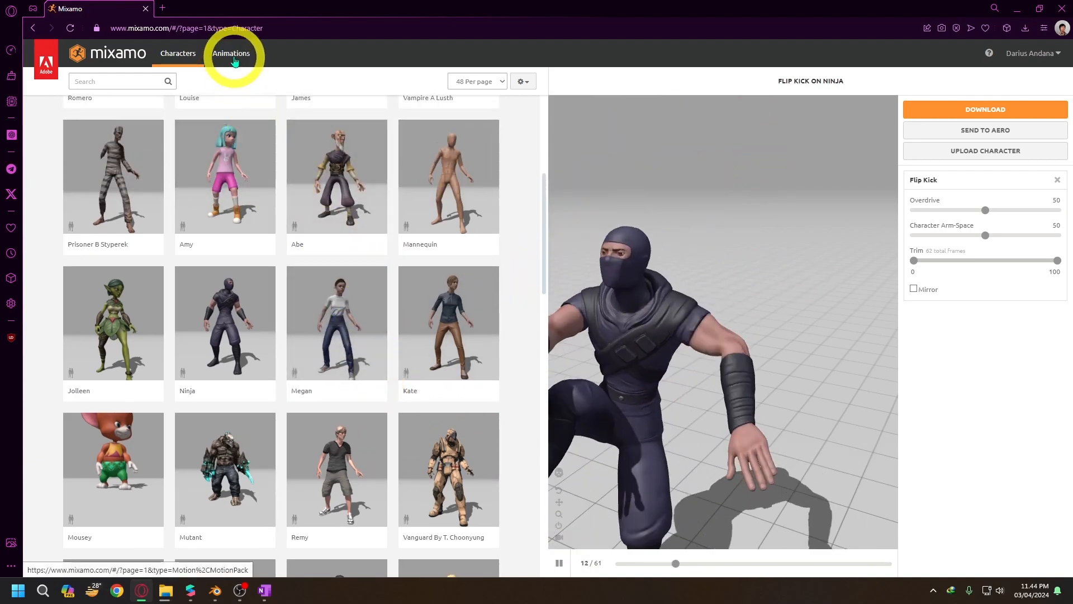
- Show the Mixamo animations filtered by the Superhero genre
{"action": "left_click", "coordinate": [232, 53]}
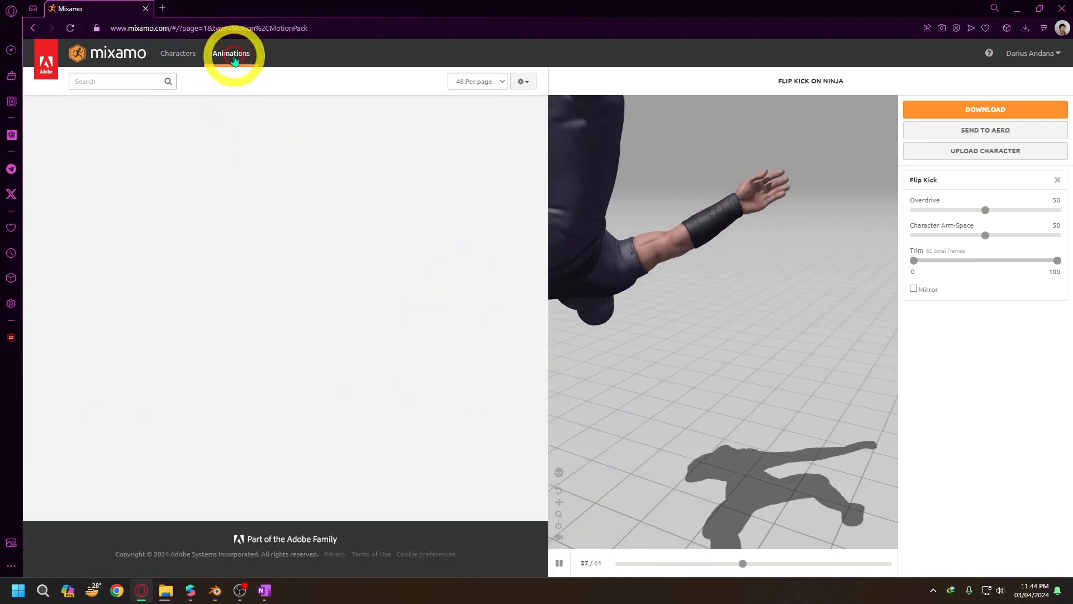
{"action": "left_click", "coordinate": [139, 82]}
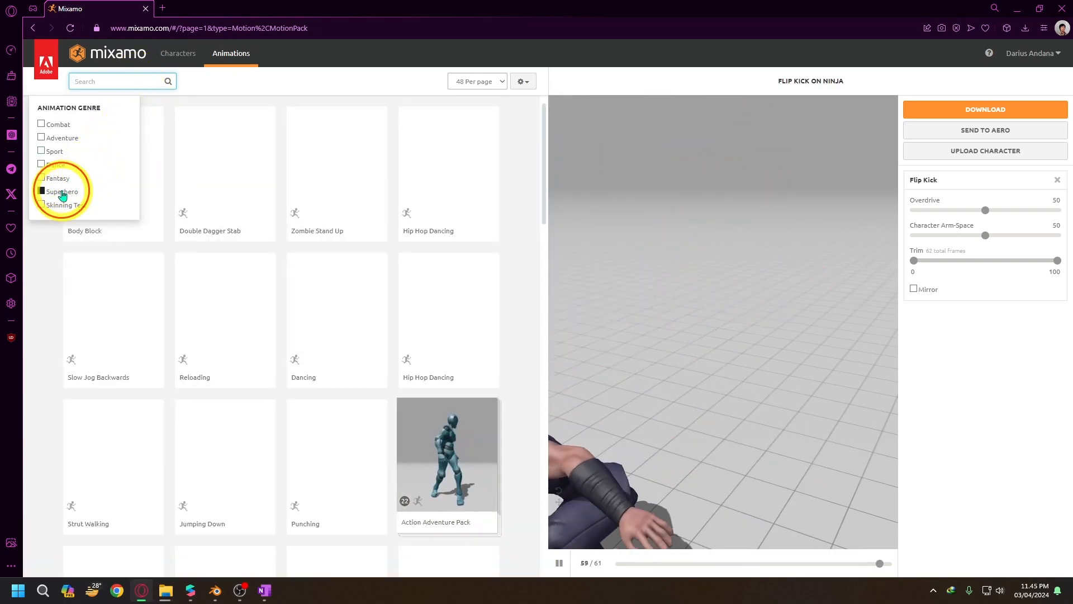
{"action": "left_click", "coordinate": [62, 192]}
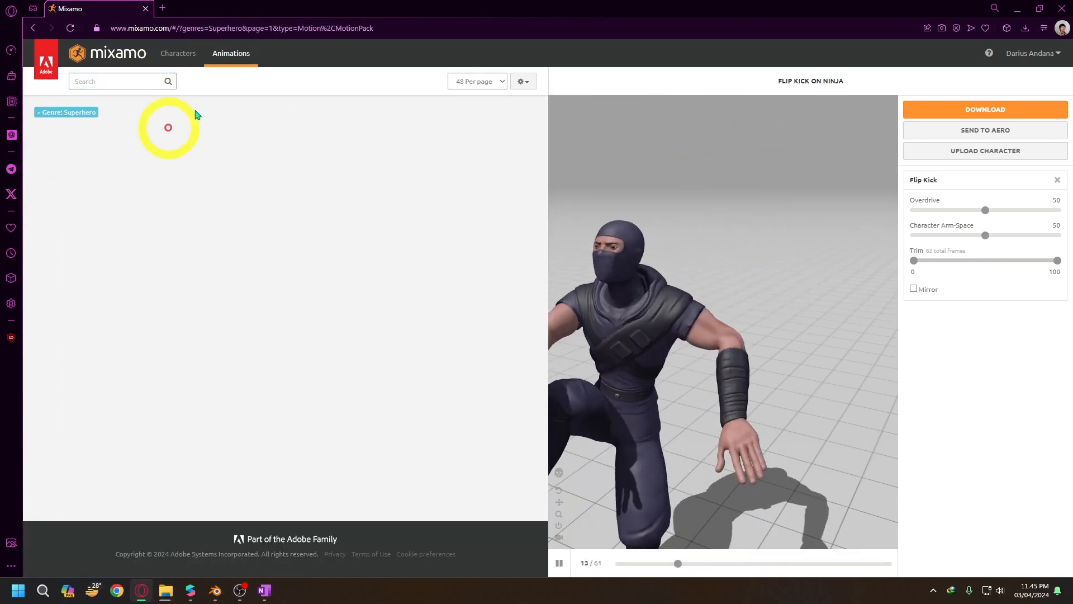
- Apply the Front Flip animation to the Ninja and download it as FBX for Unity with skin, 30 frames per second and no keyframe reduction
{"action": "scroll", "coordinate": [376, 220], "scroll_direction": "down", "scroll_amount": 3}
{"action": "scroll", "coordinate": [390, 226], "scroll_direction": "down", "scroll_amount": 3}
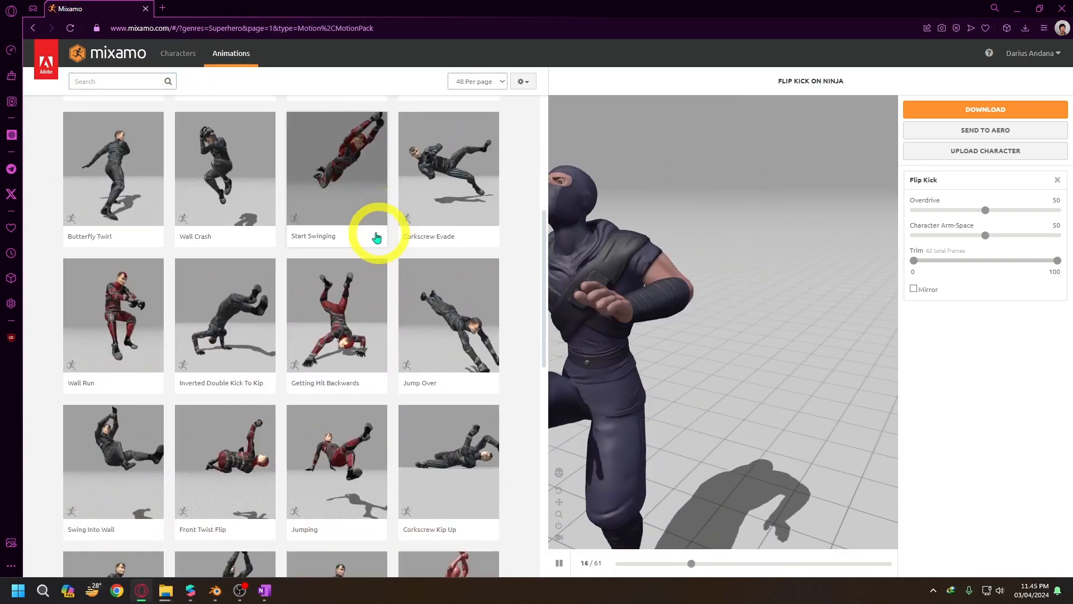
{"action": "left_click", "coordinate": [239, 246]}
{"action": "left_click", "coordinate": [341, 263]}
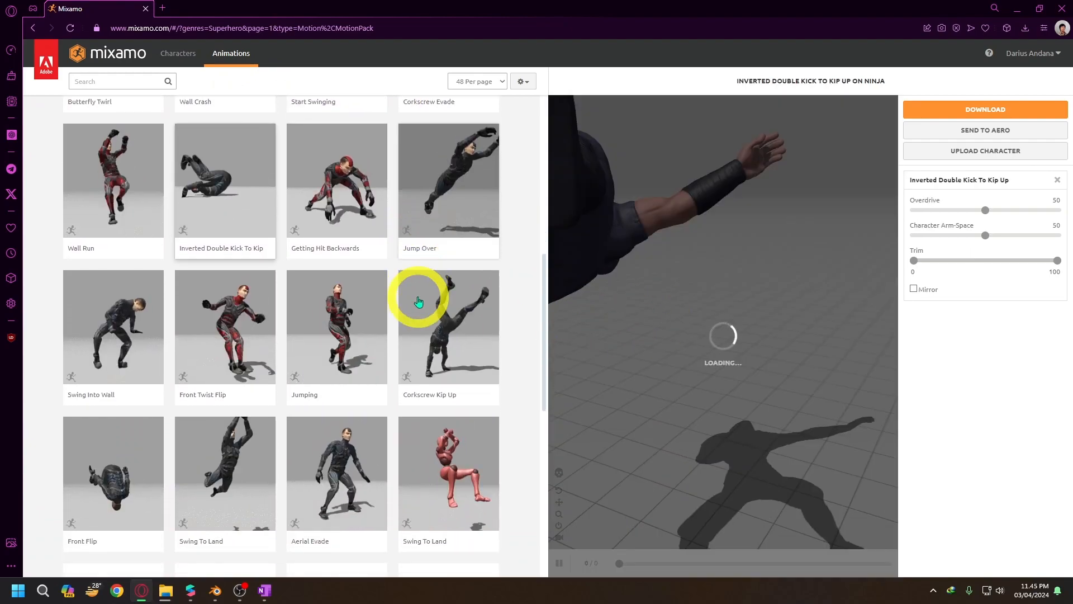
{"action": "scroll", "coordinate": [419, 302], "scroll_direction": "down", "scroll_amount": 4}
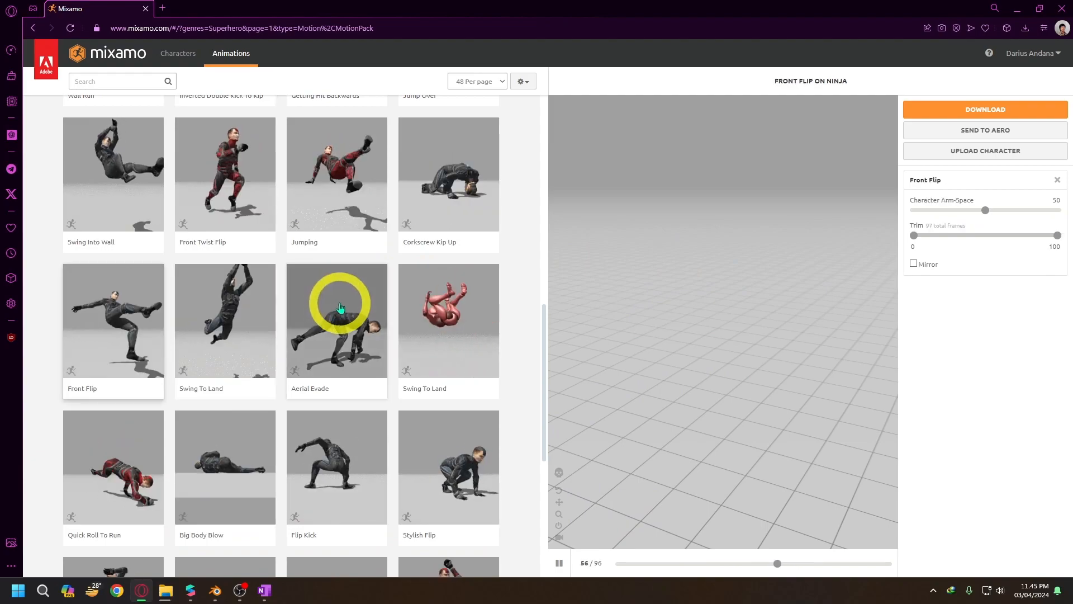
{"action": "left_click", "coordinate": [340, 306]}
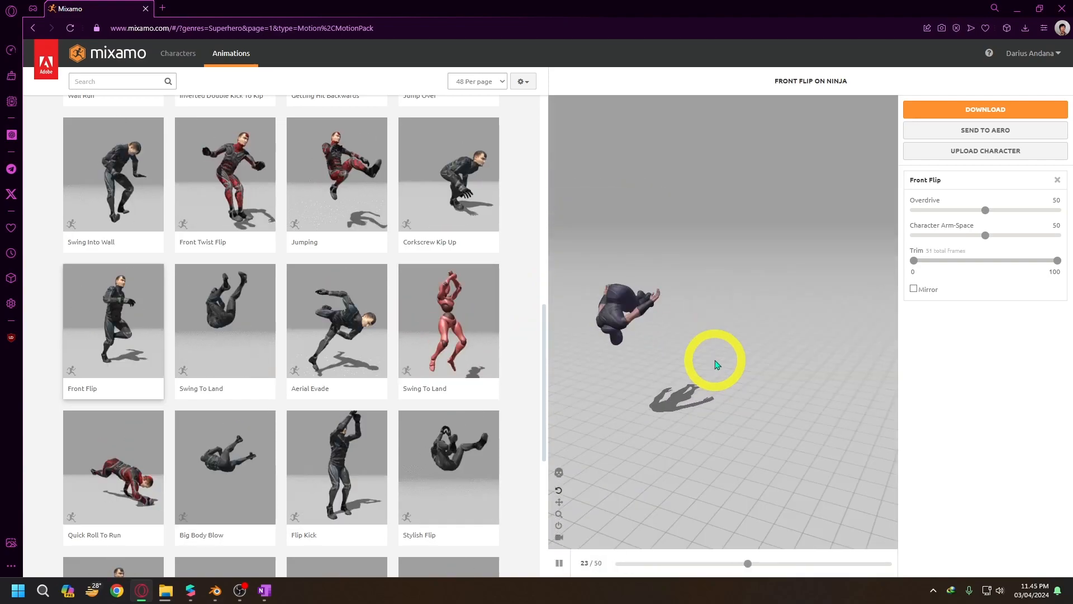
{"action": "left_click", "coordinate": [990, 117]}
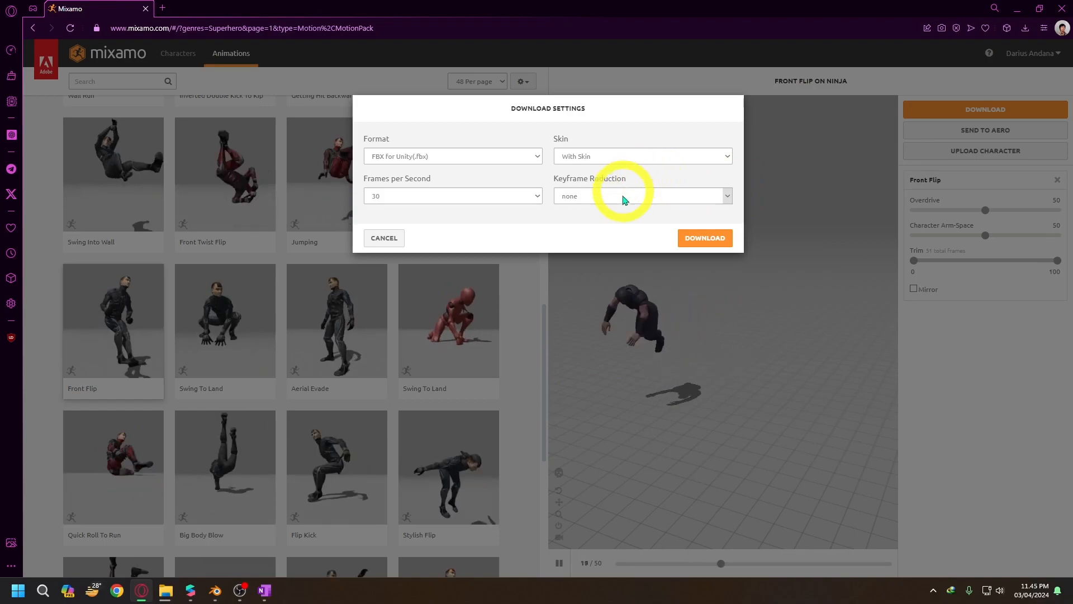
{"action": "left_click", "coordinate": [695, 238]}
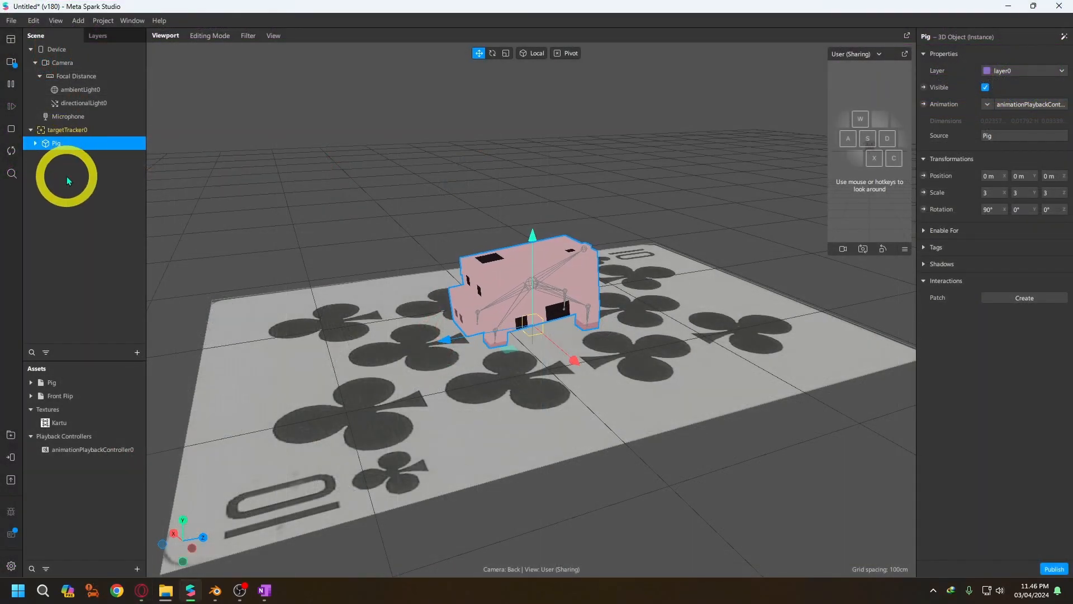
- In Meta Spark Studio, delete the Pig from the scene and place the Front Flip model under targetTracker0 instead
{"action": "key", "text": "Delete"}
{"action": "left_click_drag", "start_coordinate": [56, 395], "coordinate": [79, 136]}
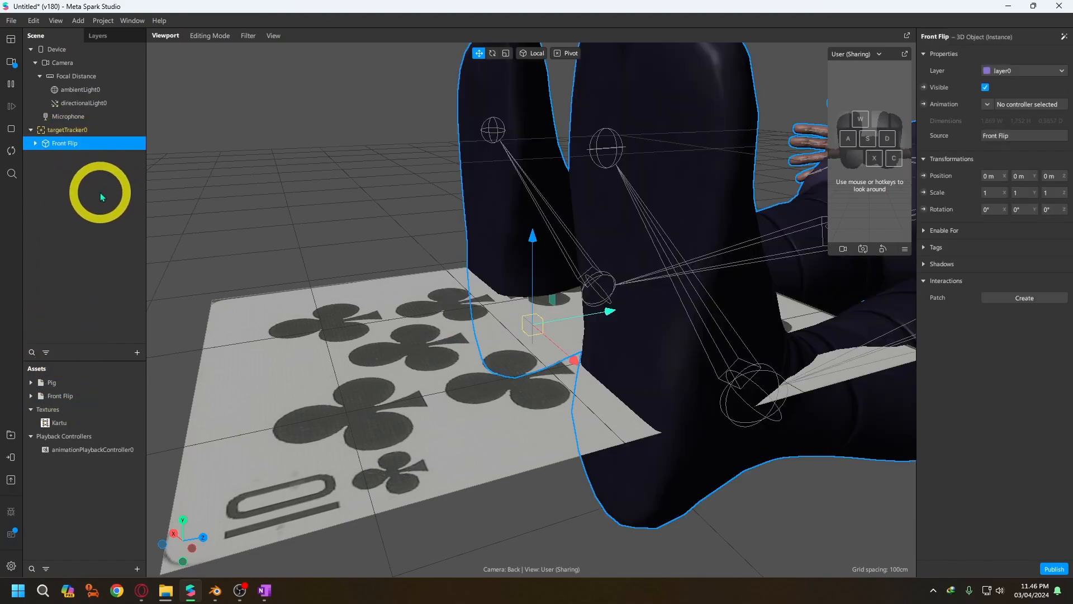
{"action": "scroll", "coordinate": [513, 236], "scroll_direction": "down", "scroll_amount": 6}
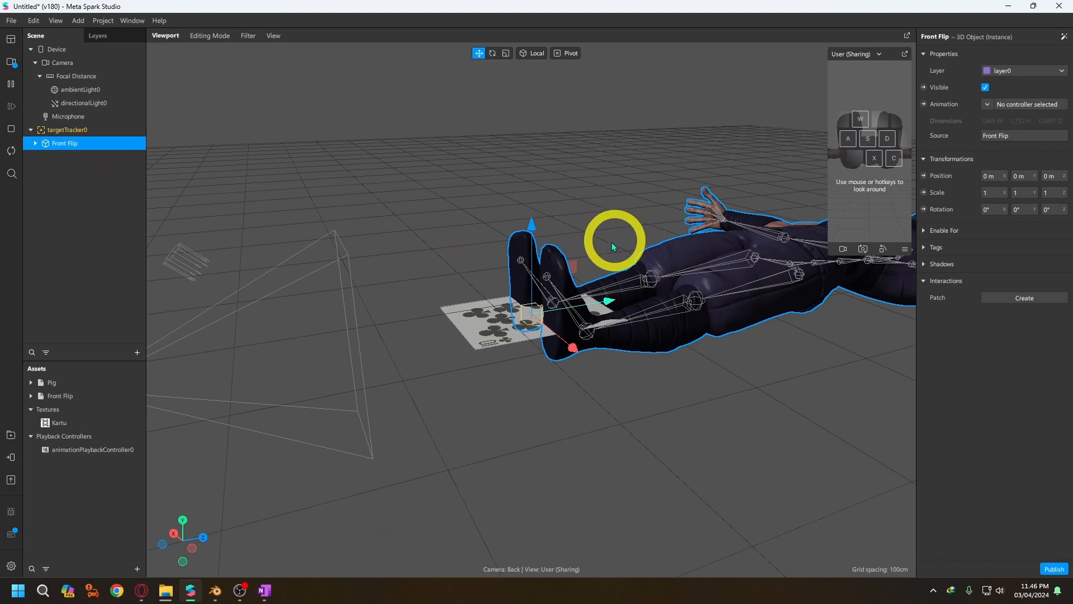
{"action": "middle_click_drag", "start_coordinate": [615, 246], "coordinate": [481, 265]}
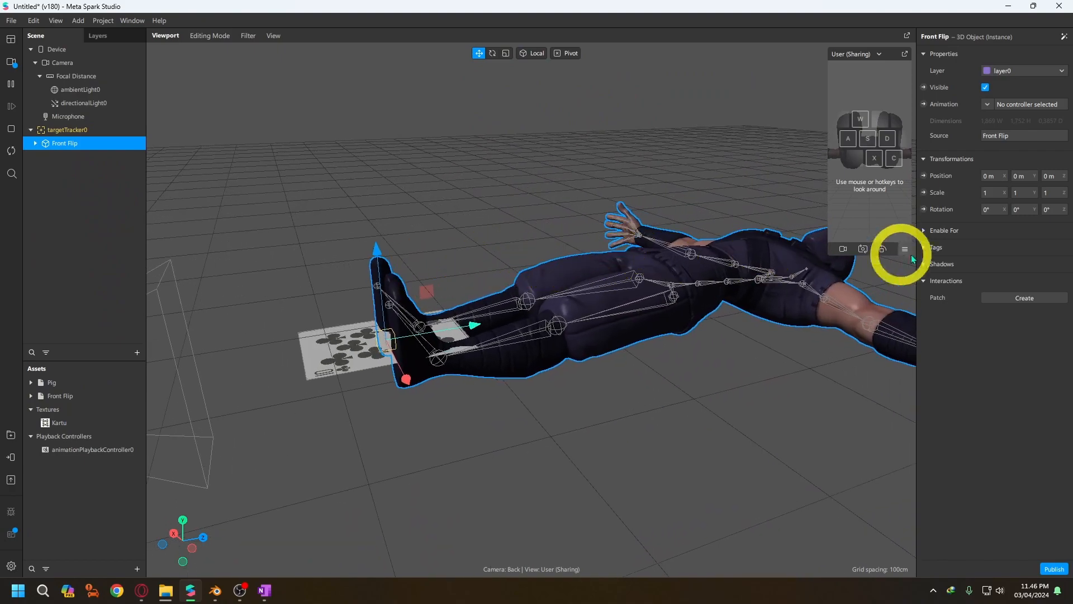
- Set the Front Flip model's X rotation to 90° and its scale to 0.2 on all axes
{"action": "left_click", "coordinate": [991, 210]}
{"action": "type", "text": "90"}
{"action": "key", "text": "Return"}
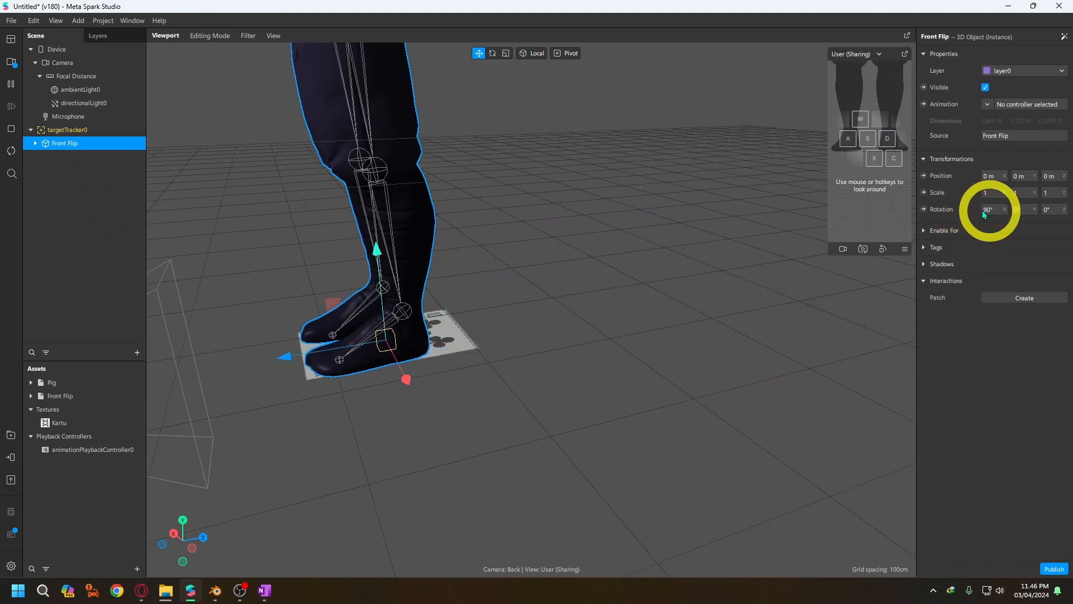
{"action": "scroll", "coordinate": [643, 220], "scroll_direction": "down", "scroll_amount": 3}
{"action": "left_click", "coordinate": [993, 194]}
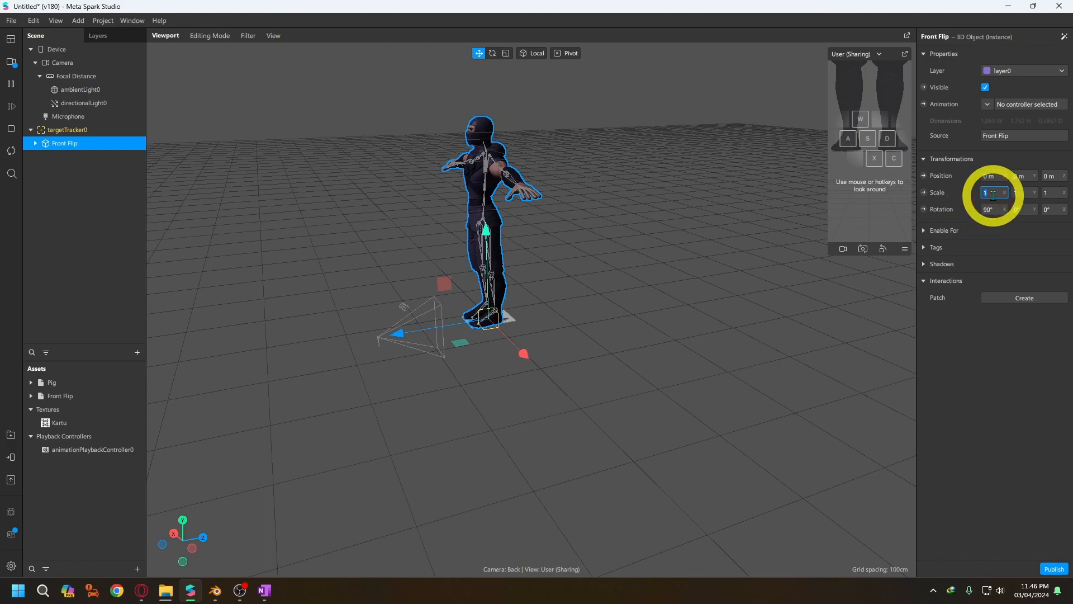
{"action": "type", "text": "0.2"}
{"action": "key", "text": "Return"}
{"action": "scroll", "coordinate": [400, 331], "scroll_direction": "up", "scroll_amount": 3}
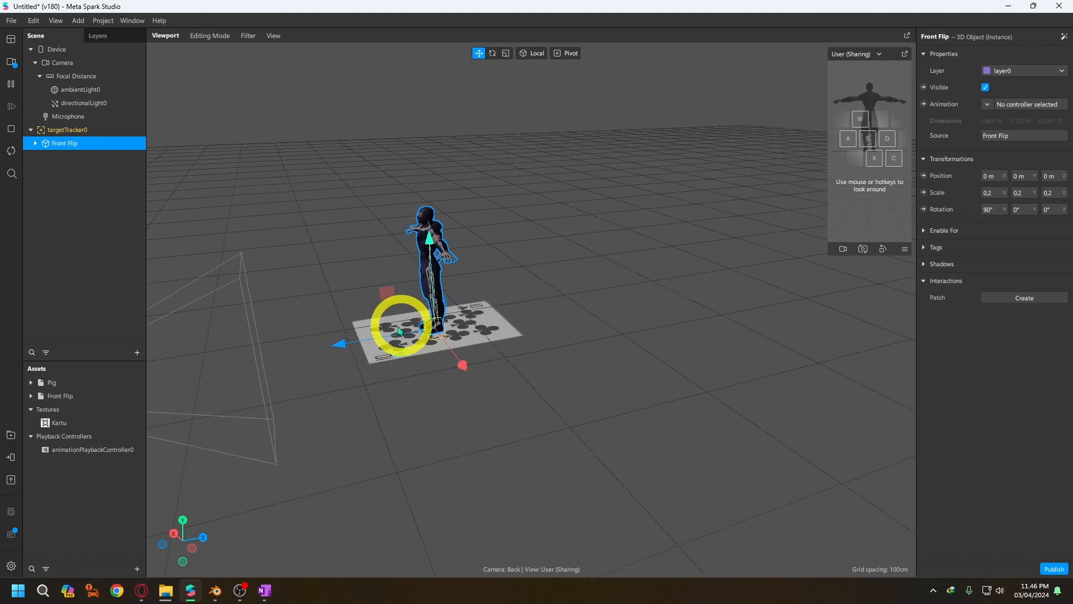
- Assign a new animation controller to the Front Flip model and move the model to about 0.66 m on the Y axis
{"action": "left_click", "coordinate": [989, 105]}
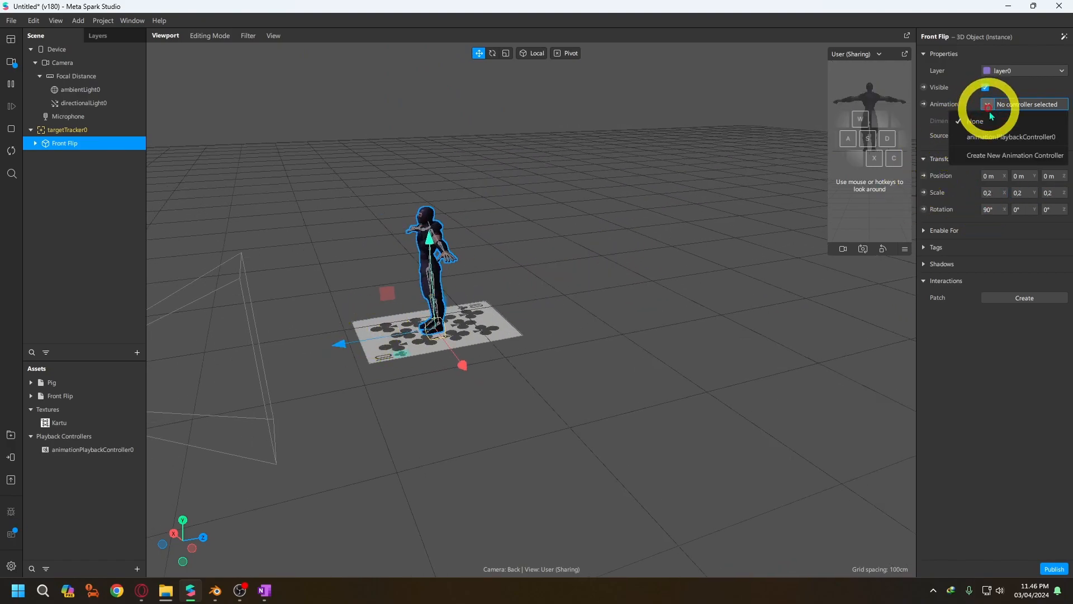
{"action": "left_click", "coordinate": [1000, 155]}
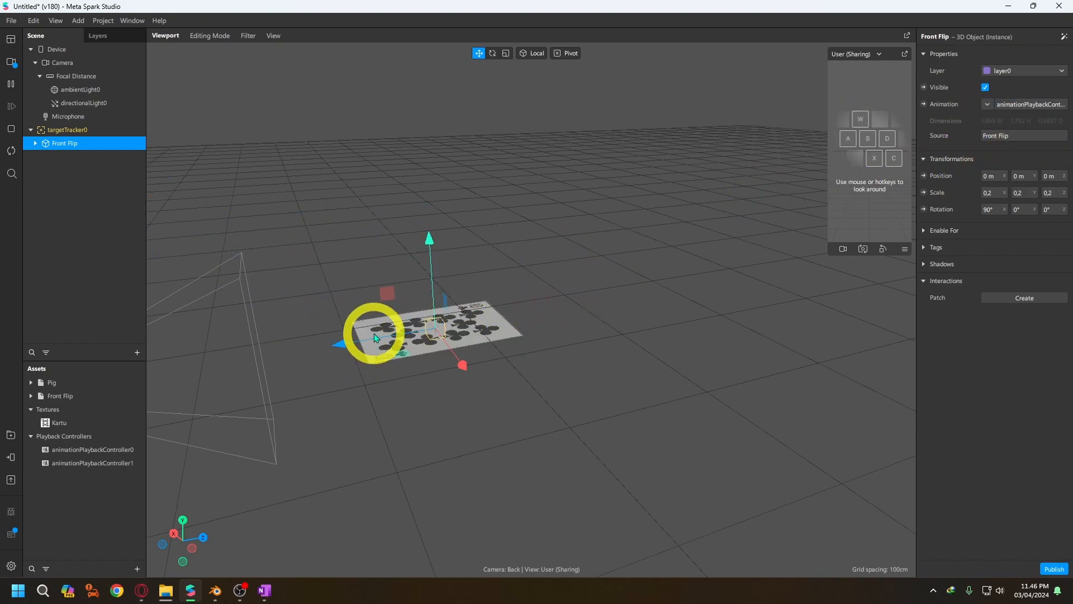
{"action": "left_click_drag", "start_coordinate": [505, 384], "coordinate": [431, 341]}
{"action": "left_click", "coordinate": [75, 149]}
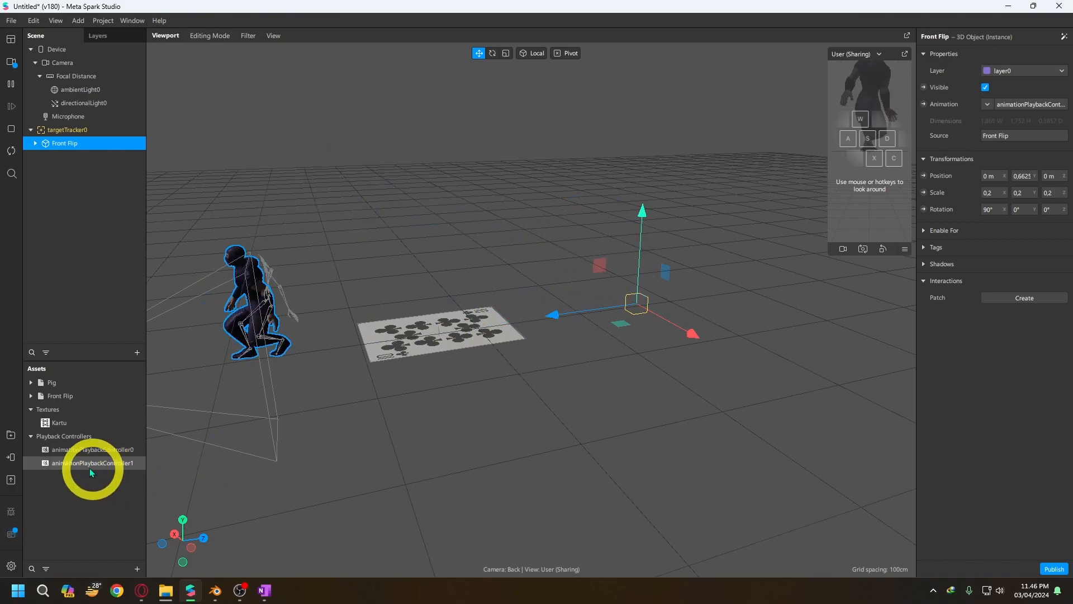
- Try to resend the updated effect to Facebook for testing on a device
{"action": "left_click", "coordinate": [10, 457]}
{"action": "left_click", "coordinate": [208, 368]}
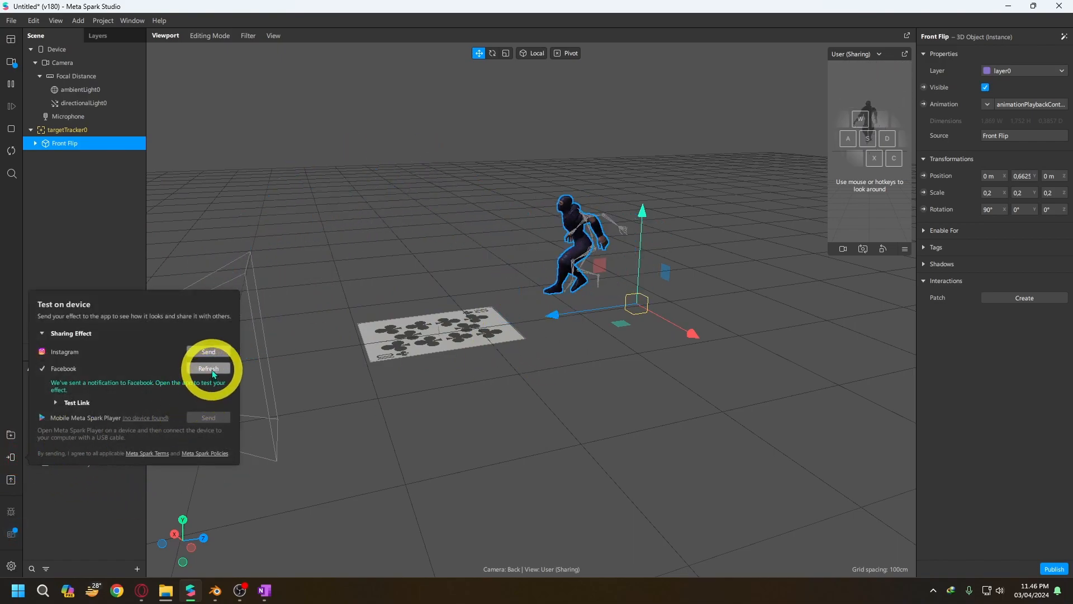
{"action": "left_click", "coordinate": [208, 368]}
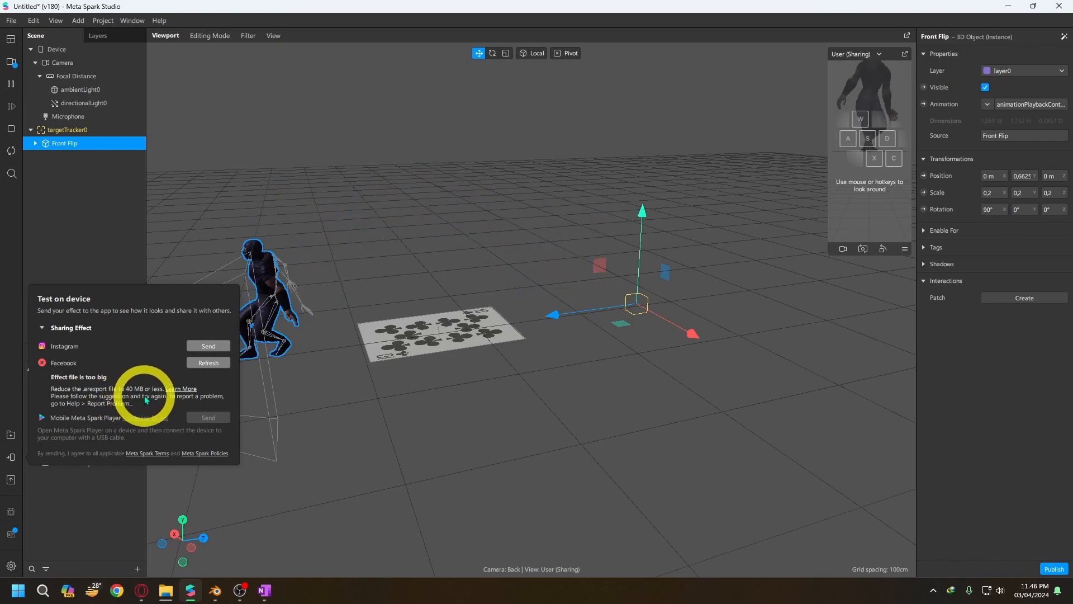
{"action": "left_click", "coordinate": [105, 504]}
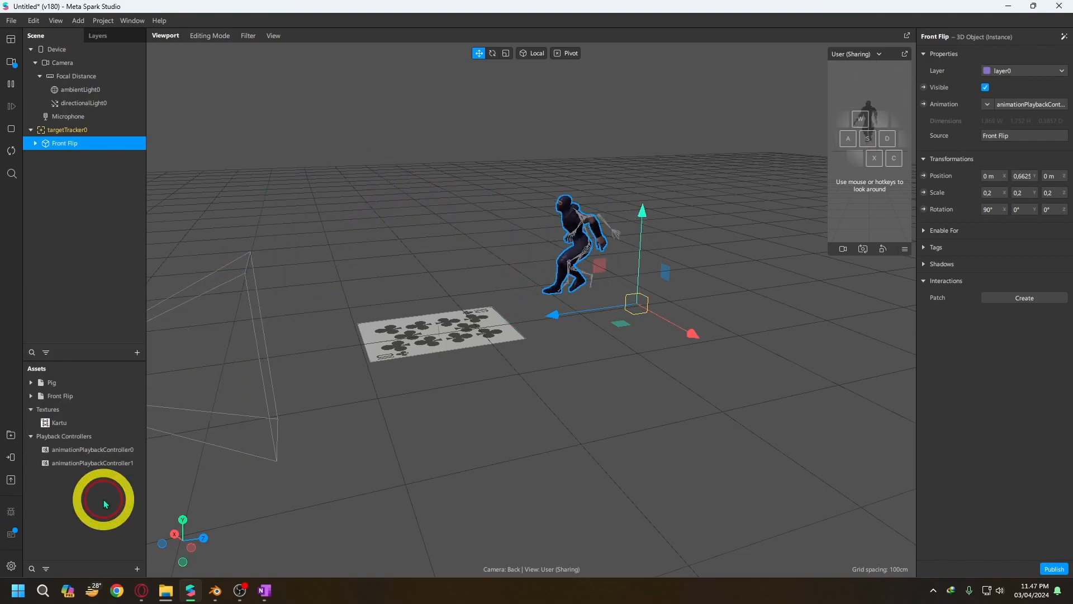
- Check the Front Flip asset's file size, and import Front Flip.fbx from the Isekai folder into Blender
{"action": "left_click", "coordinate": [61, 396]}
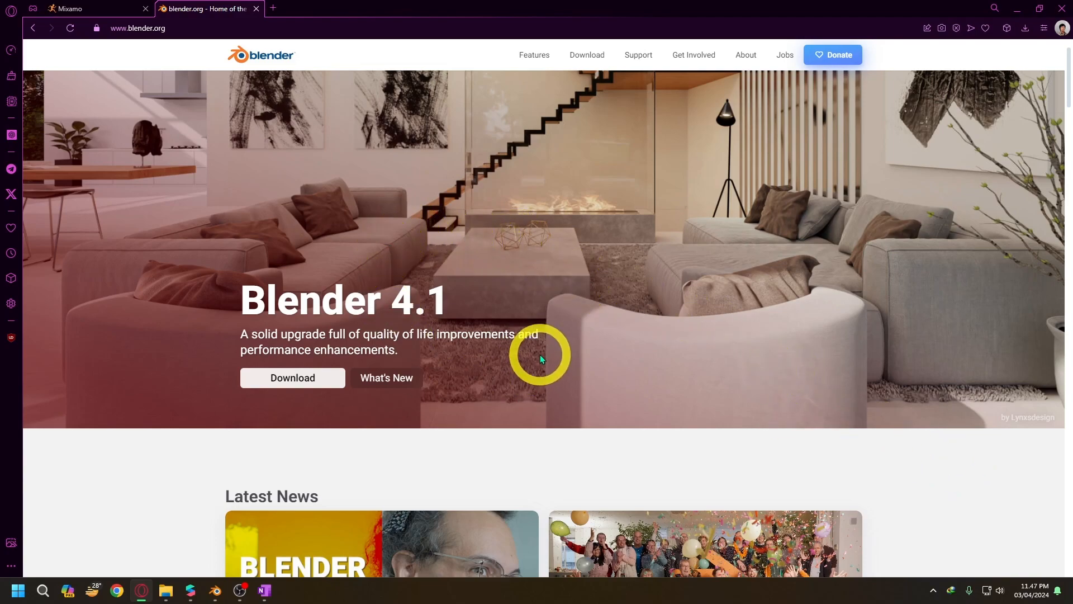
{"action": "left_click", "coordinate": [215, 590]}
{"action": "left_click", "coordinate": [357, 244]}
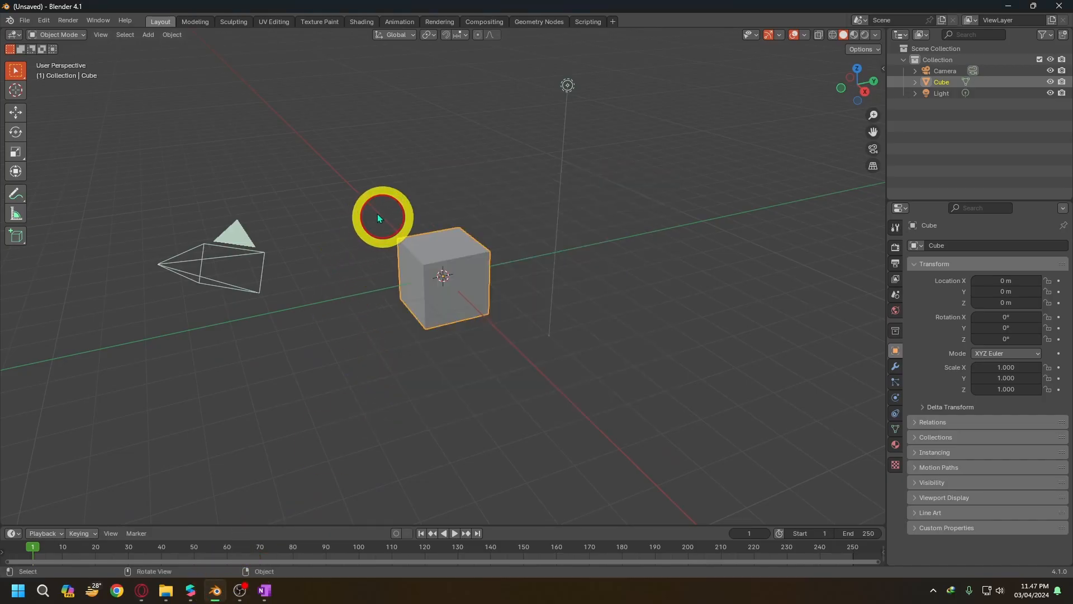
{"action": "left_click", "coordinate": [26, 21]}
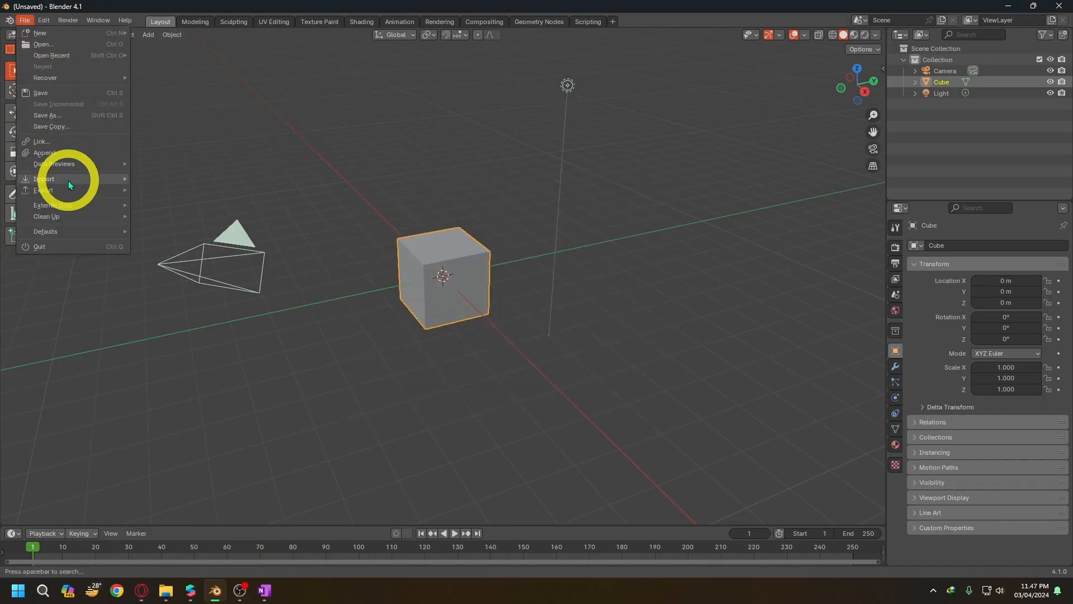
{"action": "mouse_move", "coordinate": [68, 180]}
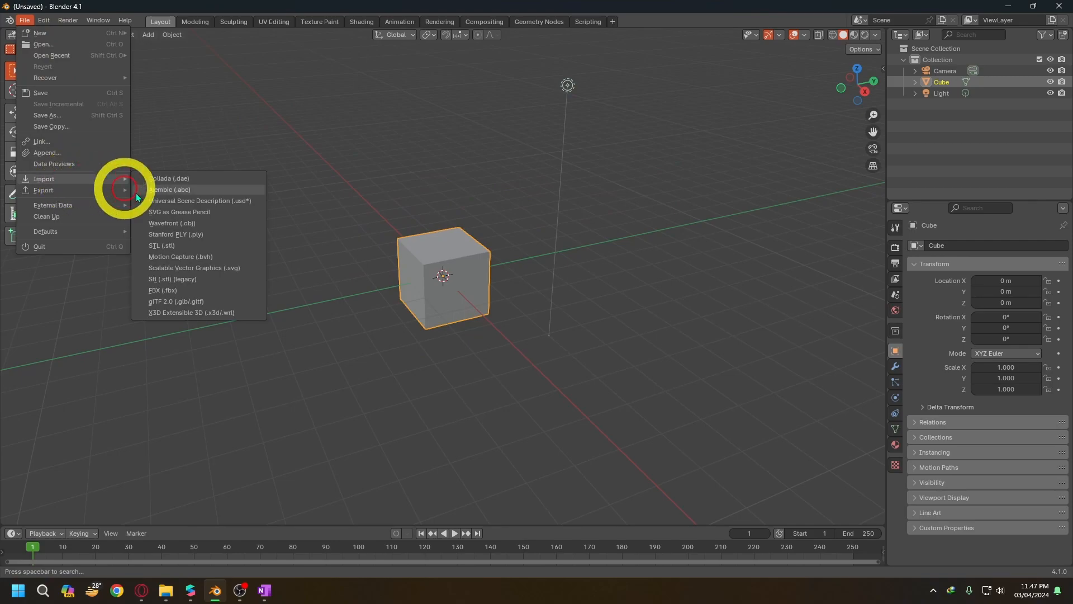
{"action": "left_click", "coordinate": [185, 291]}
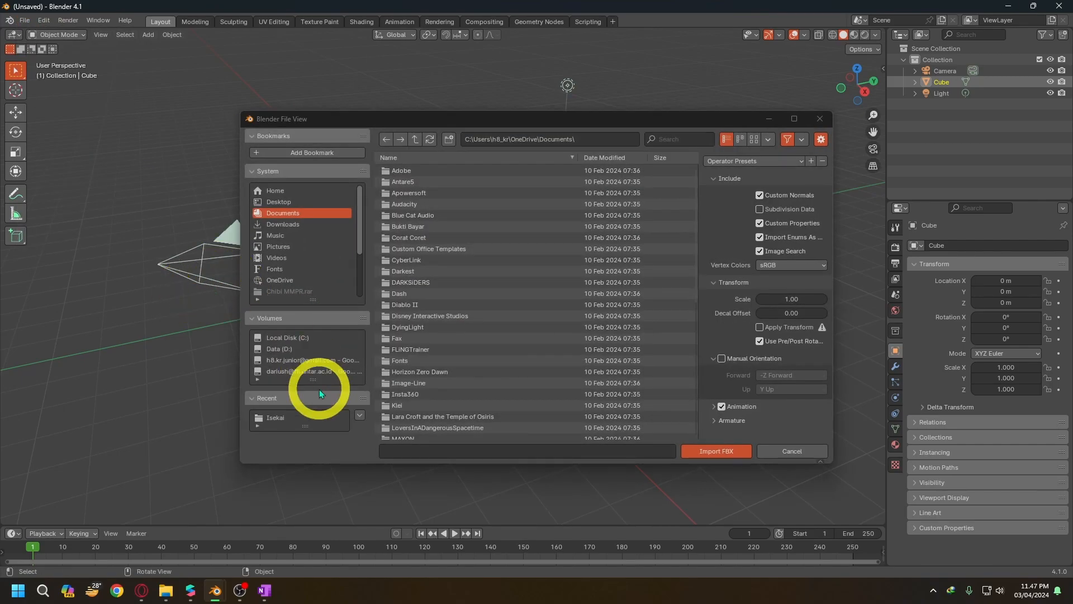
{"action": "left_click", "coordinate": [306, 417]}
{"action": "scroll", "coordinate": [650, 330], "scroll_direction": "up", "scroll_amount": 3}
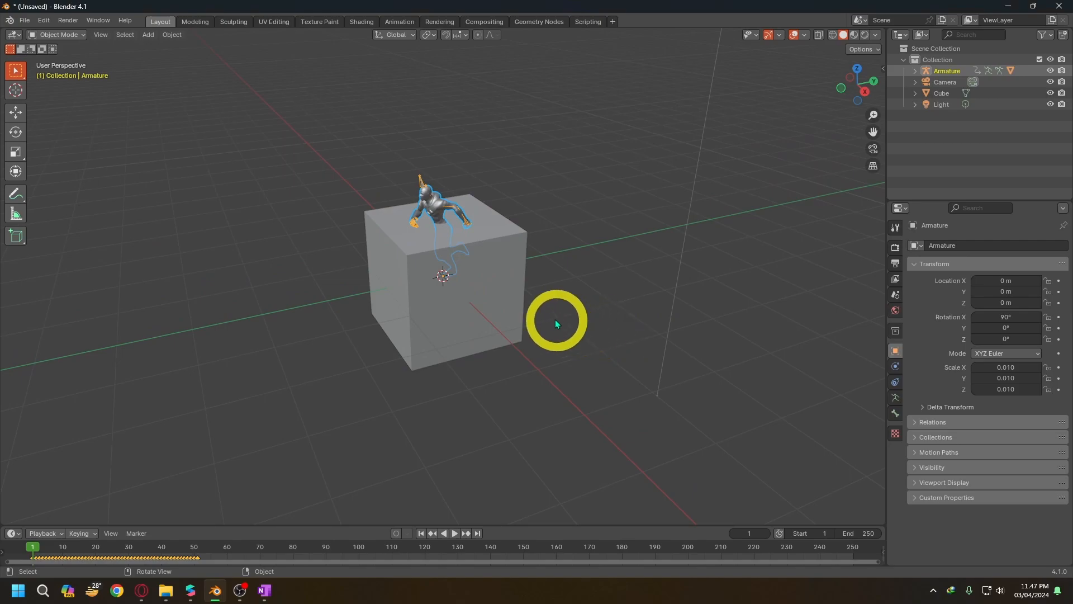
- Delete the default cube around the ninja and show the model in Material Preview shading
{"action": "left_click", "coordinate": [511, 300]}
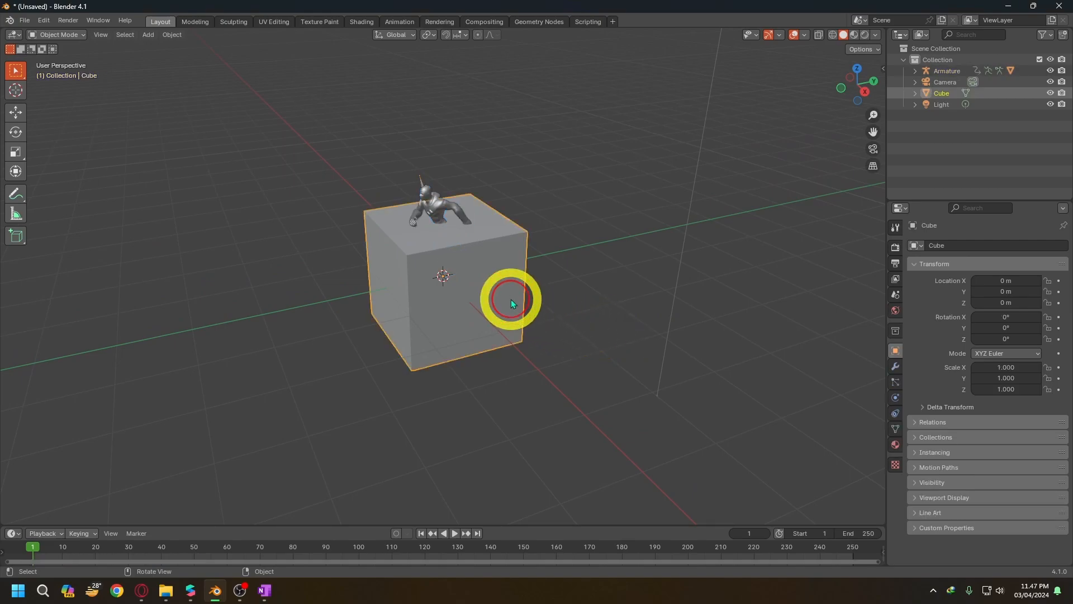
{"action": "key", "text": "Delete"}
{"action": "middle_click_drag", "start_coordinate": [500, 240], "coordinate": [405, 115]}
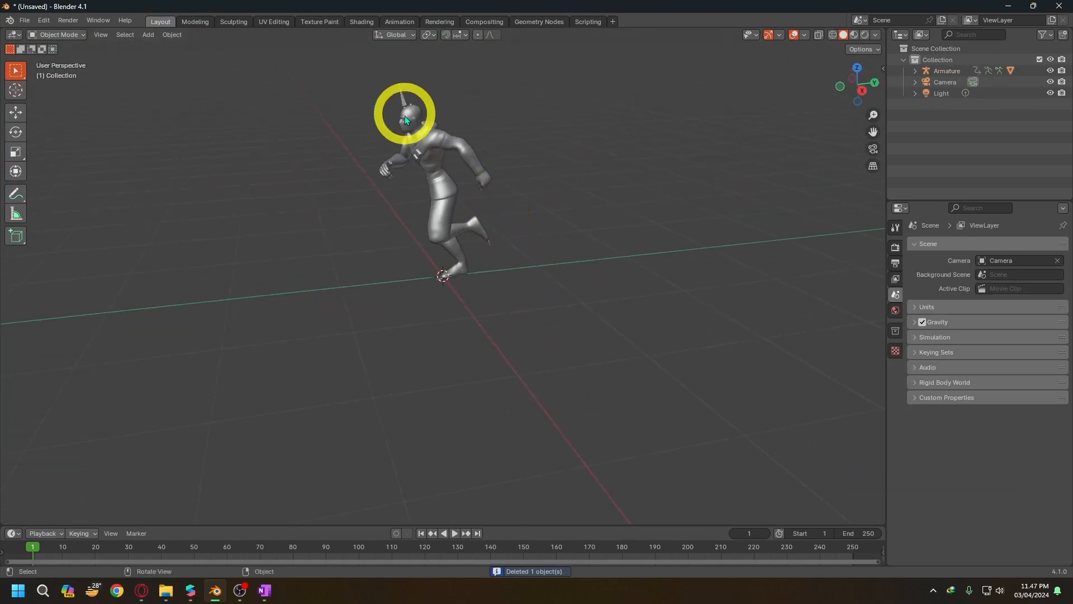
{"action": "left_click", "coordinate": [857, 37]}
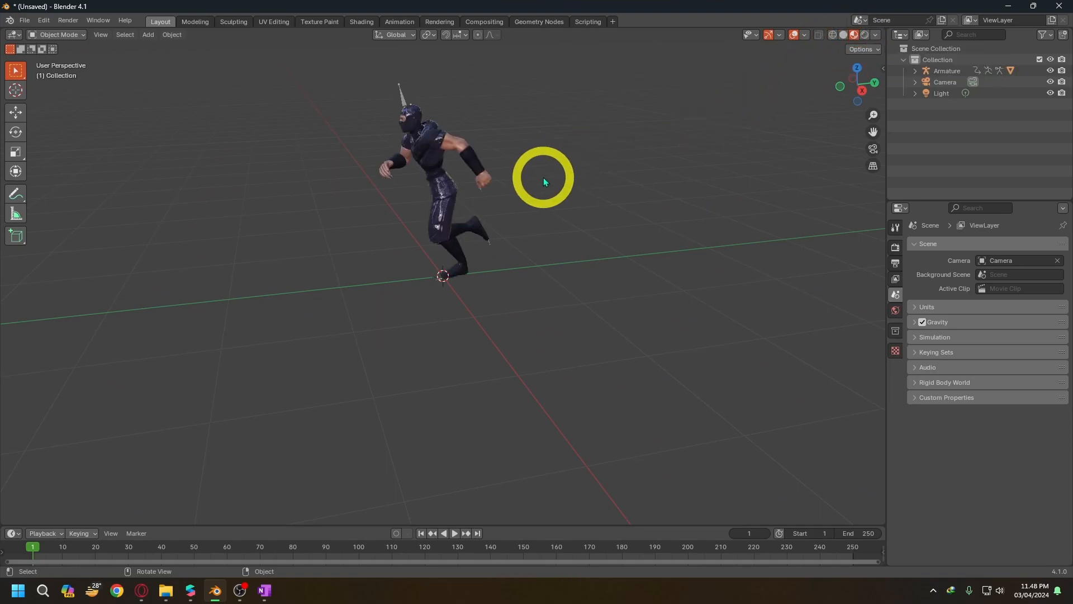
{"action": "middle_click_drag", "start_coordinate": [543, 177], "coordinate": [578, 207]}
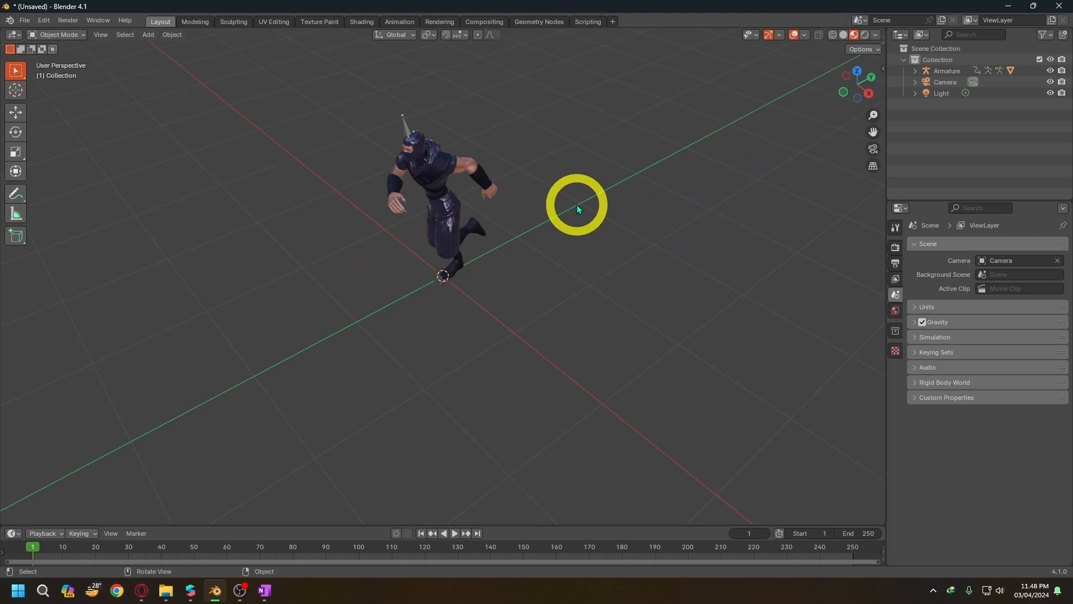
{"action": "middle_click_drag", "start_coordinate": [577, 201], "coordinate": [698, 176]}
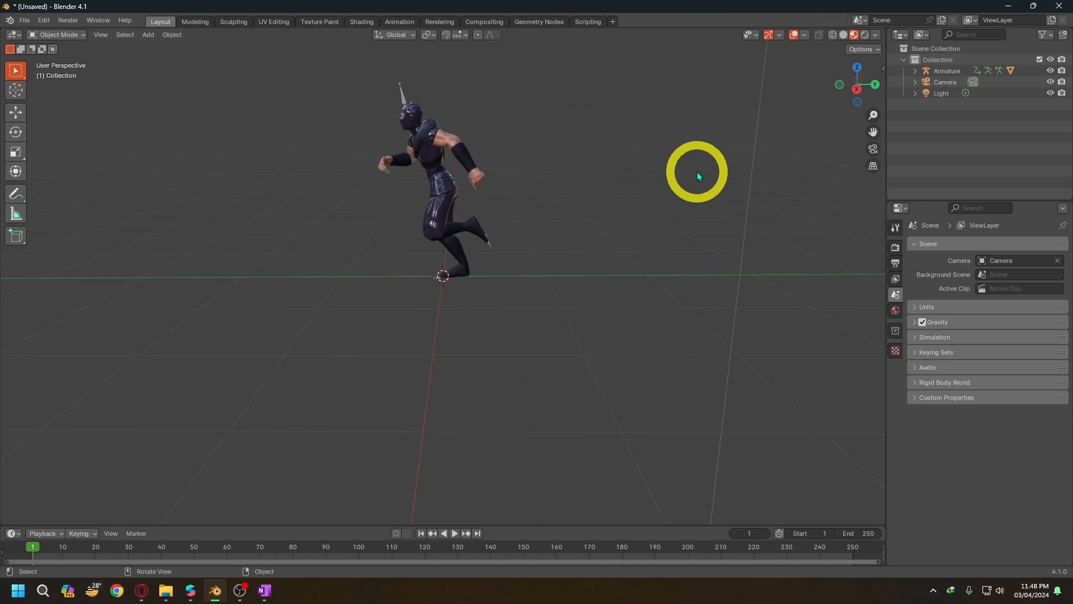
- Select the Ch24 mesh inside the Armature and display its material properties
{"action": "left_click", "coordinate": [936, 72]}
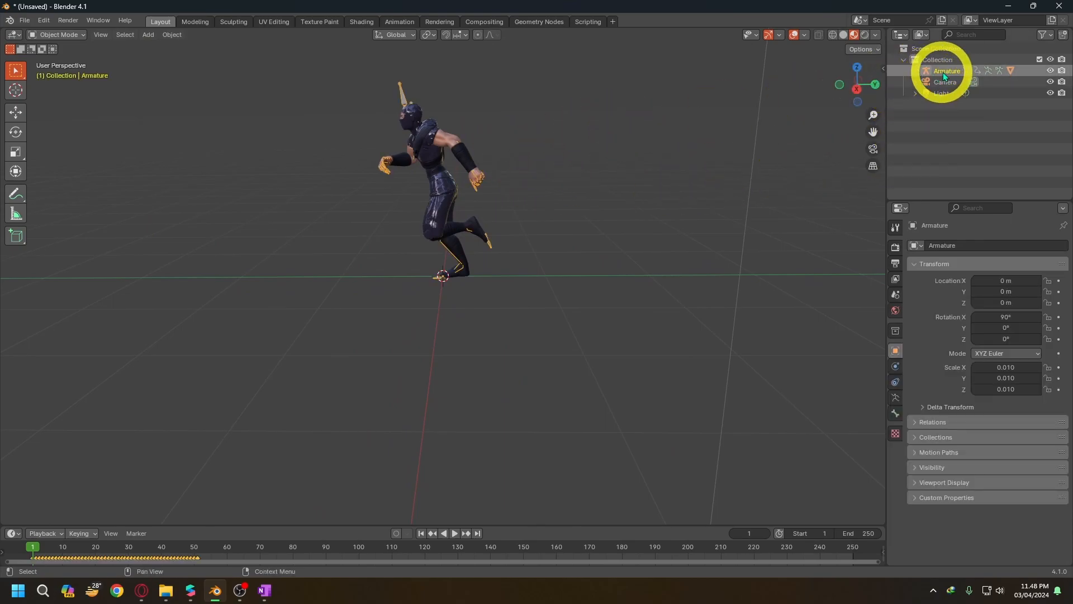
{"action": "left_click", "coordinate": [915, 71]}
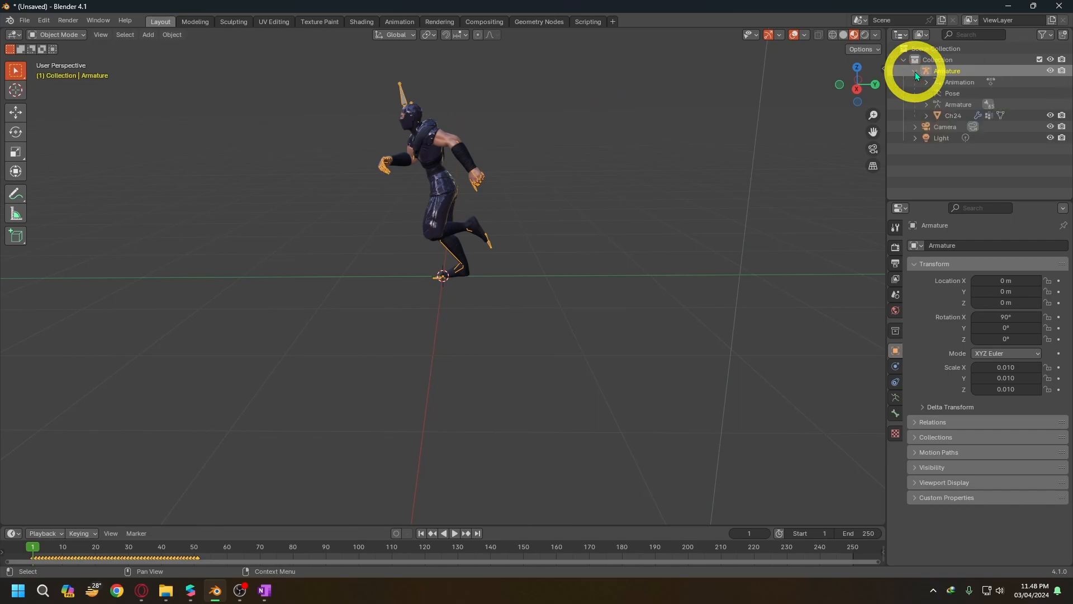
{"action": "left_click", "coordinate": [955, 115]}
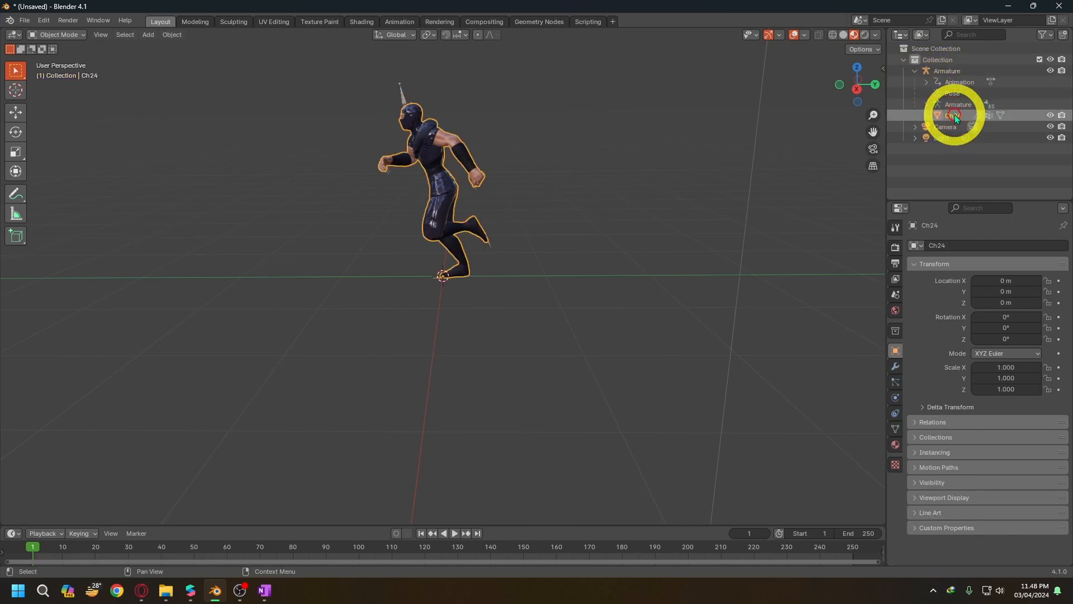
{"action": "middle_click_drag", "start_coordinate": [647, 175], "coordinate": [703, 182]}
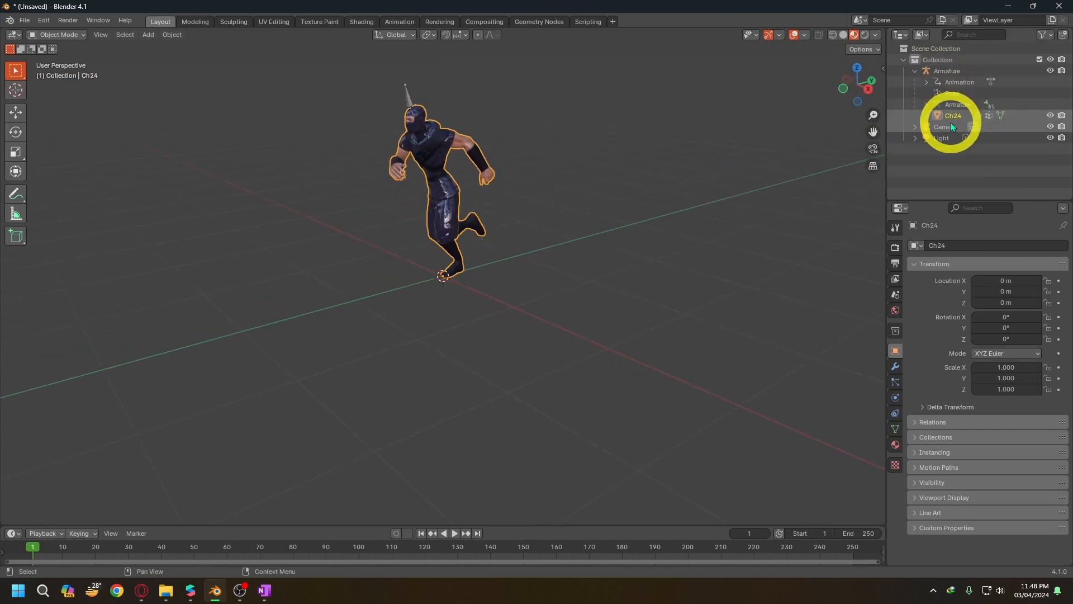
{"action": "left_click", "coordinate": [896, 446]}
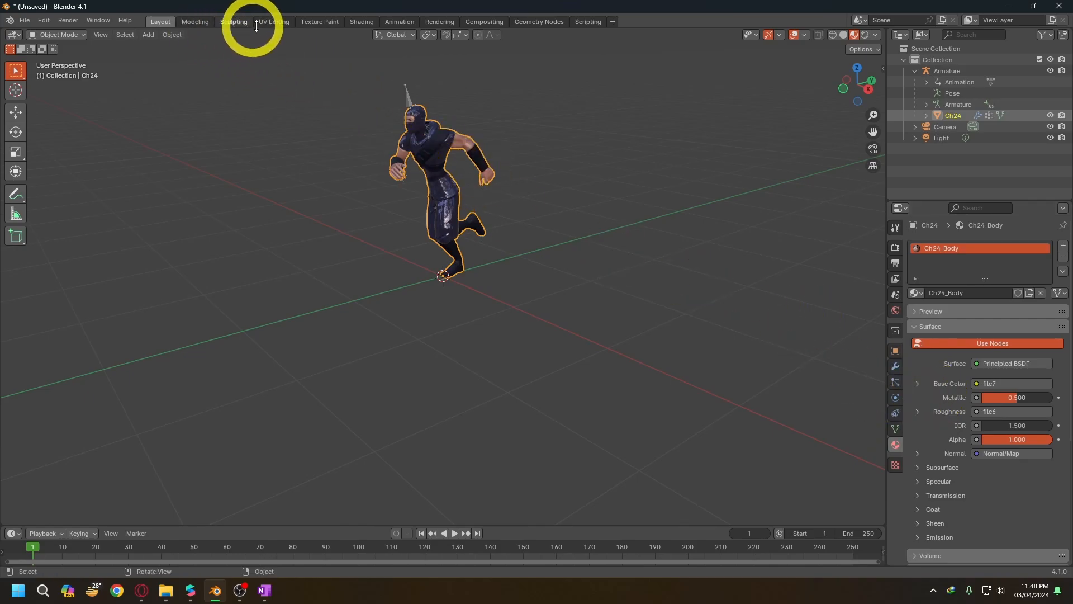
- In the UV Editing workspace, resize the Ch24 texture image file7 to 1024 × 1024
{"action": "left_click", "coordinate": [278, 23]}
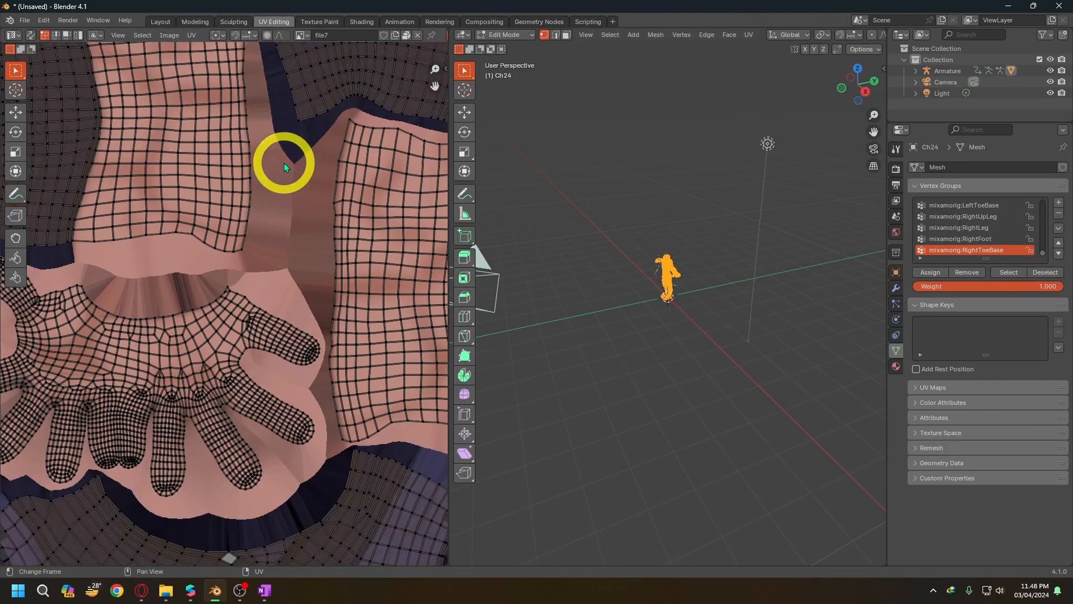
{"action": "scroll", "coordinate": [284, 163], "scroll_direction": "down", "scroll_amount": 8}
{"action": "scroll", "coordinate": [284, 163], "scroll_direction": "up", "scroll_amount": 2}
{"action": "scroll", "coordinate": [284, 162], "scroll_direction": "down", "scroll_amount": 2}
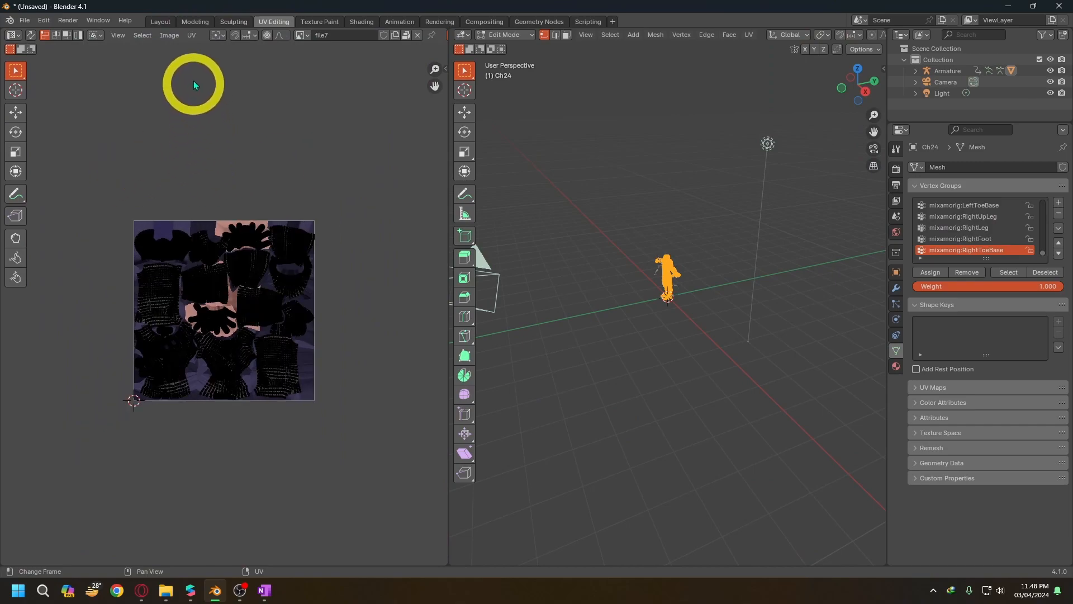
{"action": "left_click", "coordinate": [169, 36]}
{"action": "left_click", "coordinate": [200, 213]}
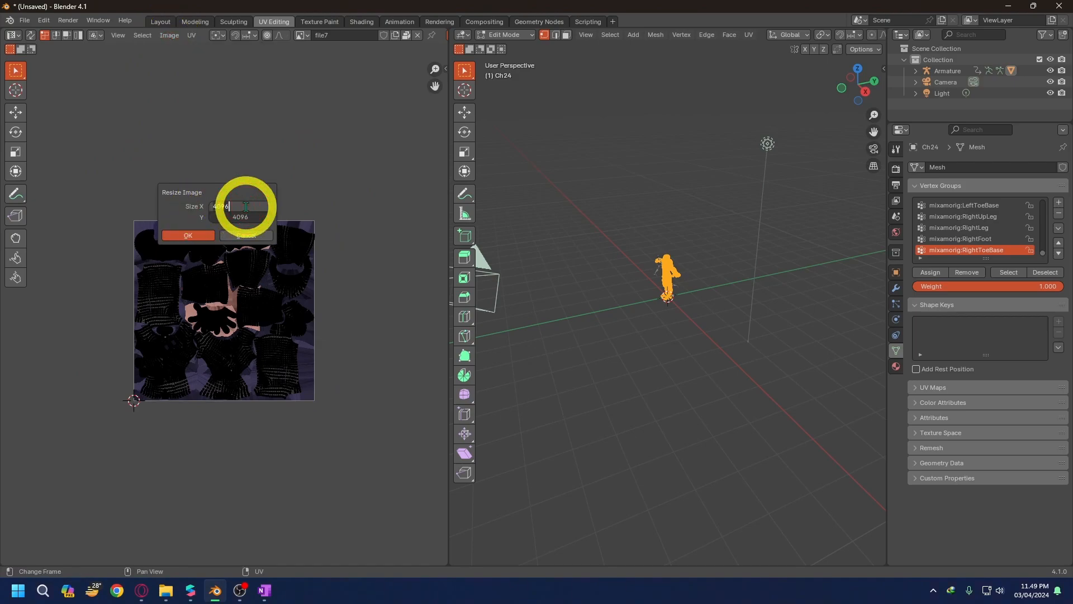
{"action": "left_click_drag", "start_coordinate": [249, 206], "coordinate": [201, 207]}
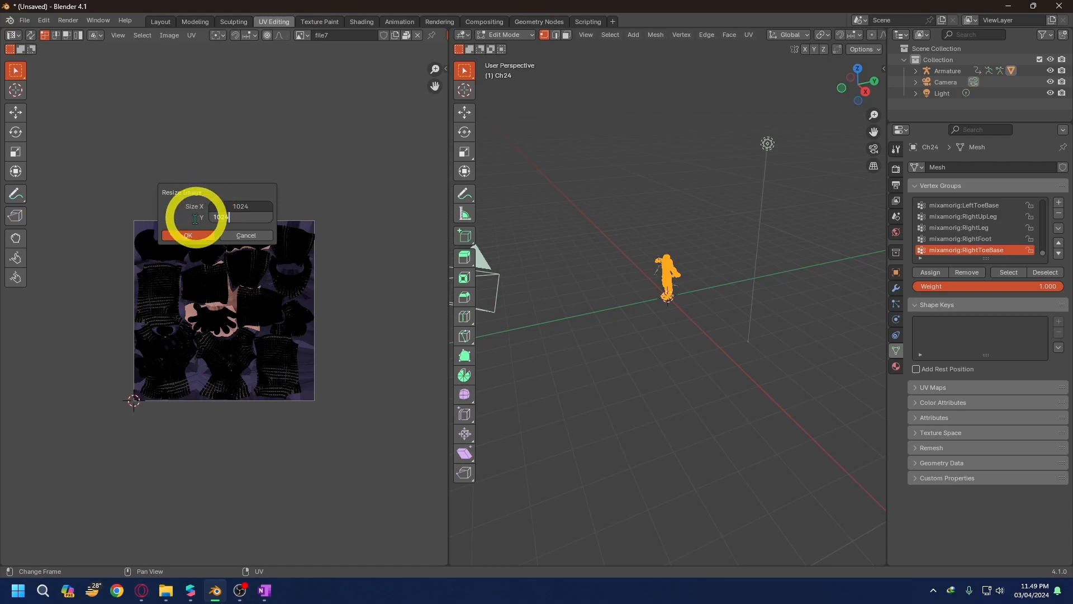
{"action": "left_click", "coordinate": [188, 234]}
{"action": "scroll", "coordinate": [271, 268], "scroll_direction": "up", "scroll_amount": 3}
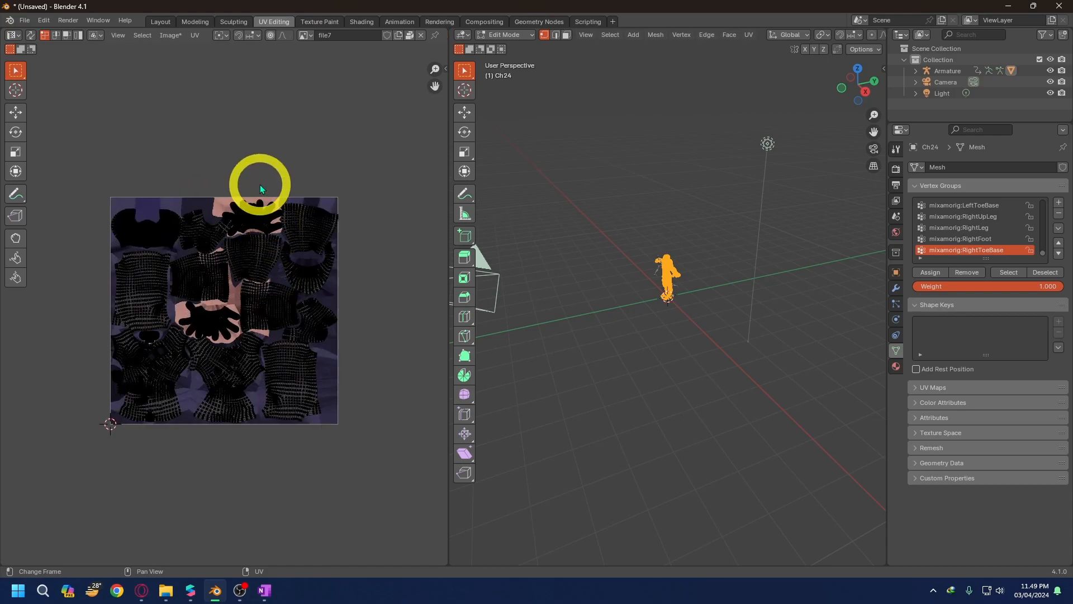
- Save the resized texture image and return to the Layout workspace
{"action": "left_click", "coordinate": [169, 35]}
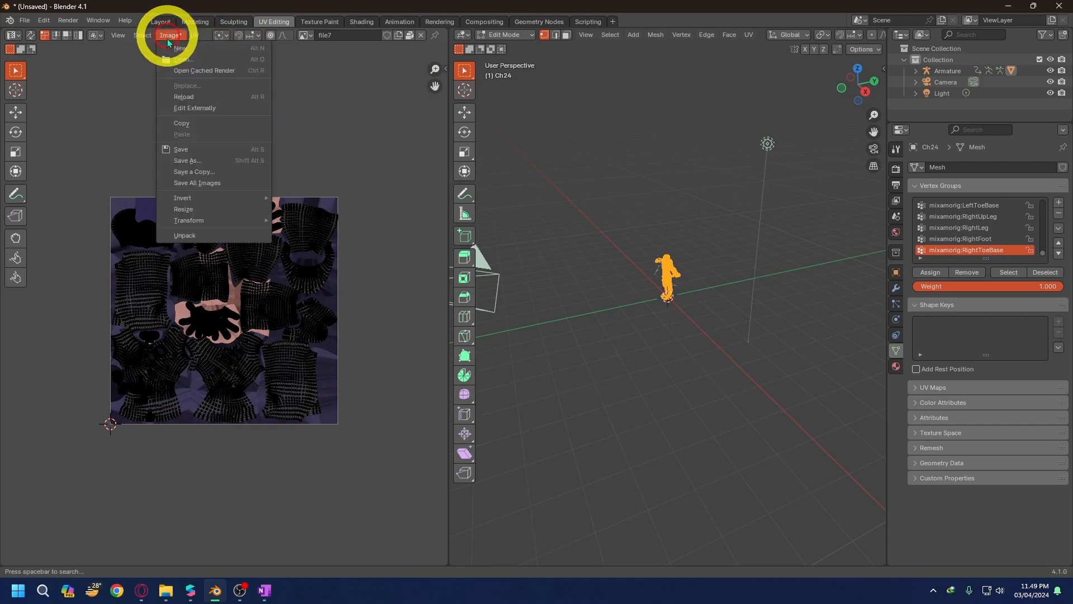
{"action": "left_click", "coordinate": [193, 149]}
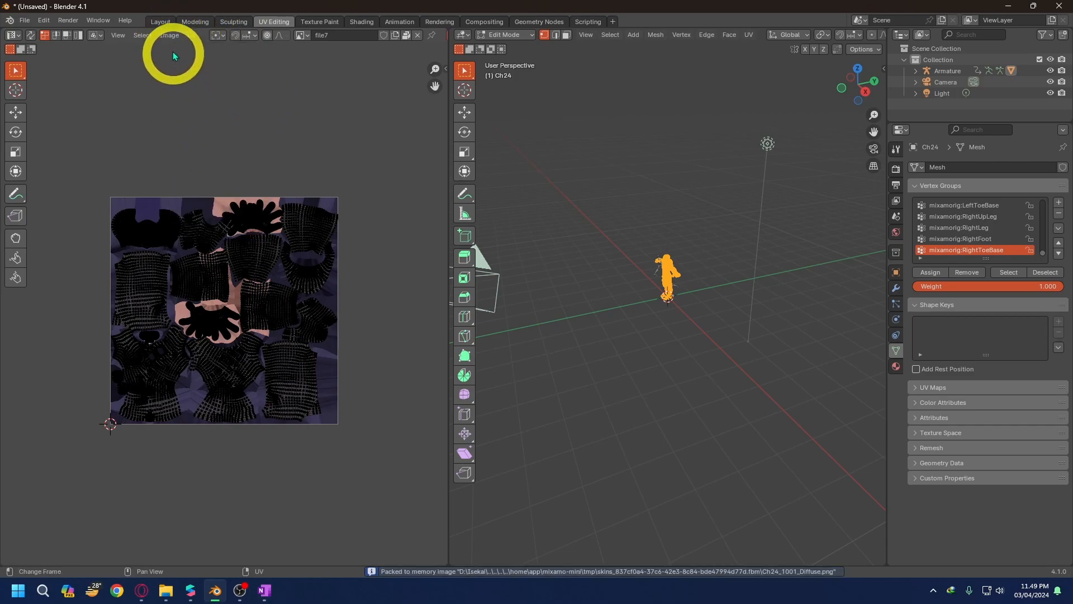
{"action": "left_click", "coordinate": [160, 21]}
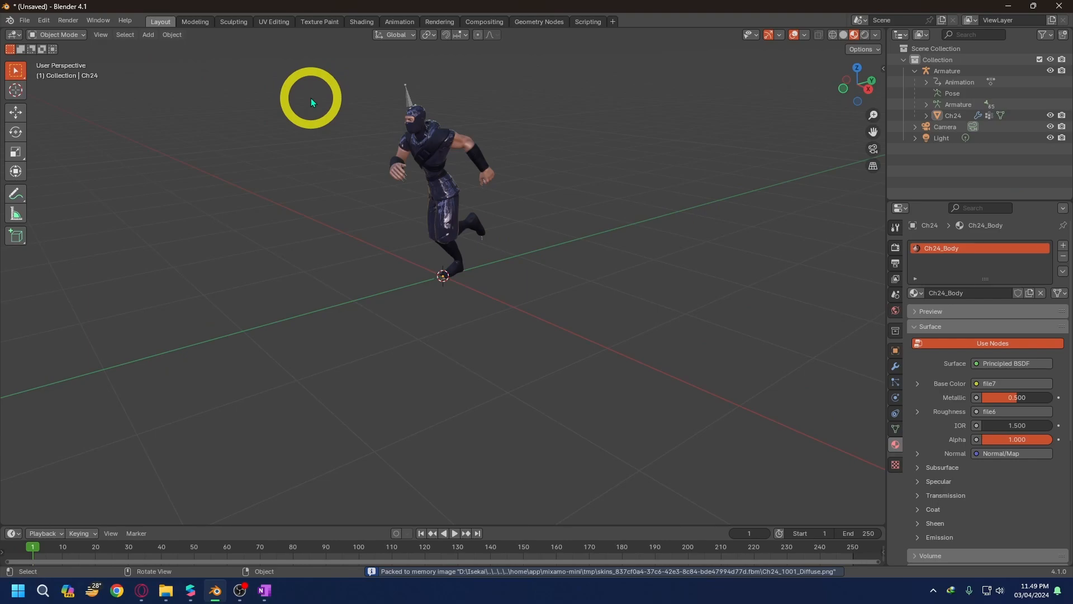
- Select the ninja mesh with its armature and start an FBX export to the Isekai folder, limited to selected objects
{"action": "key", "text": "ctrl+b"}
{"action": "left_click_drag", "start_coordinate": [326, 63], "coordinate": [564, 311]}
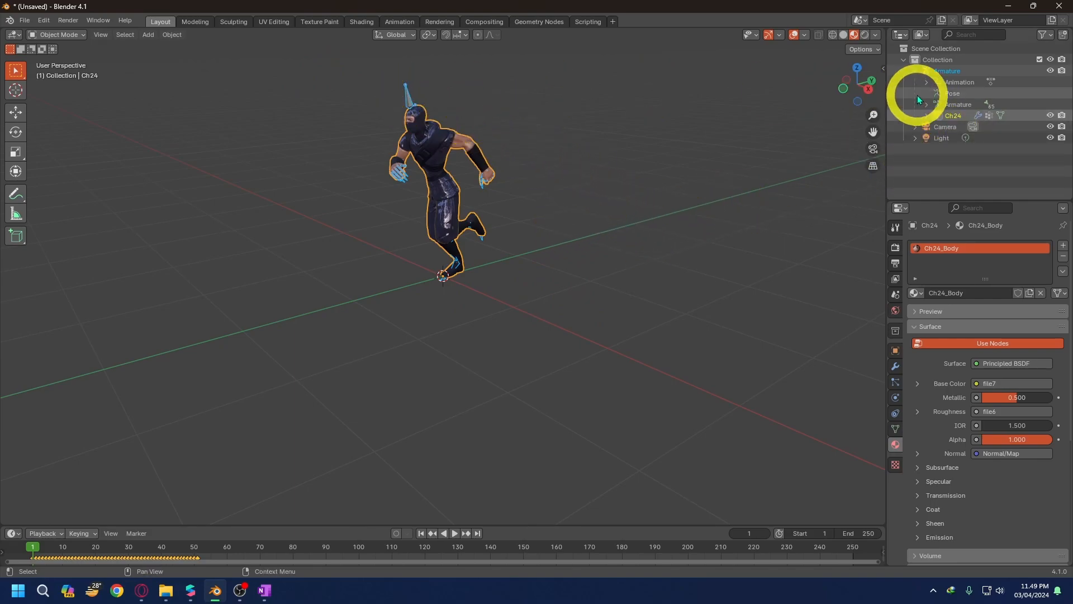
{"action": "left_click", "coordinate": [25, 20]}
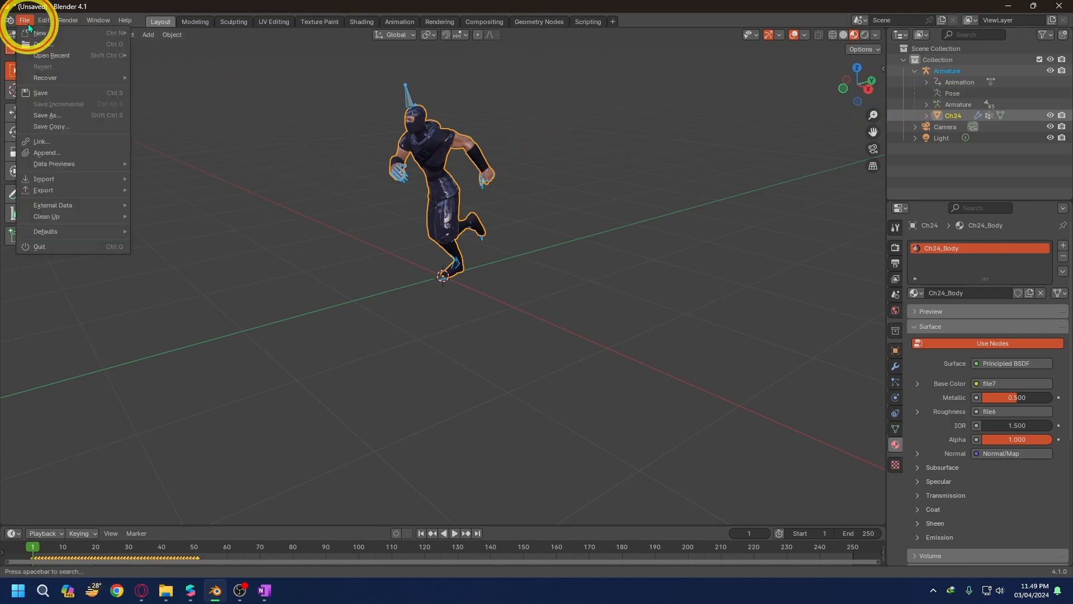
{"action": "mouse_move", "coordinate": [79, 179]}
{"action": "left_click", "coordinate": [208, 297]}
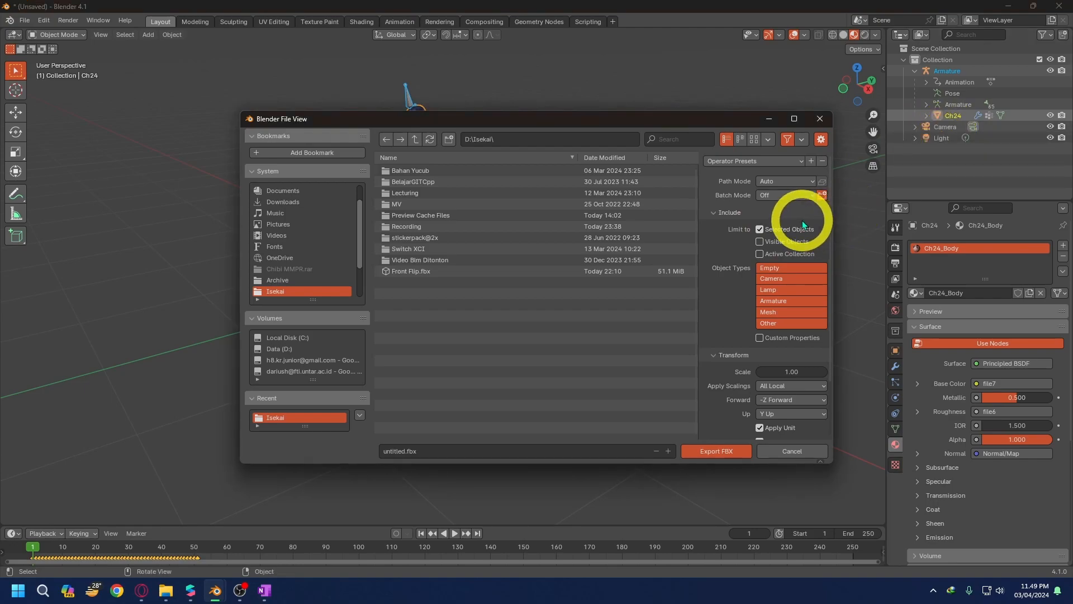
- Set the export's path mode to Copy with embedded textures, name the file Ninja, and export the FBX
{"action": "left_click", "coordinate": [789, 183]}
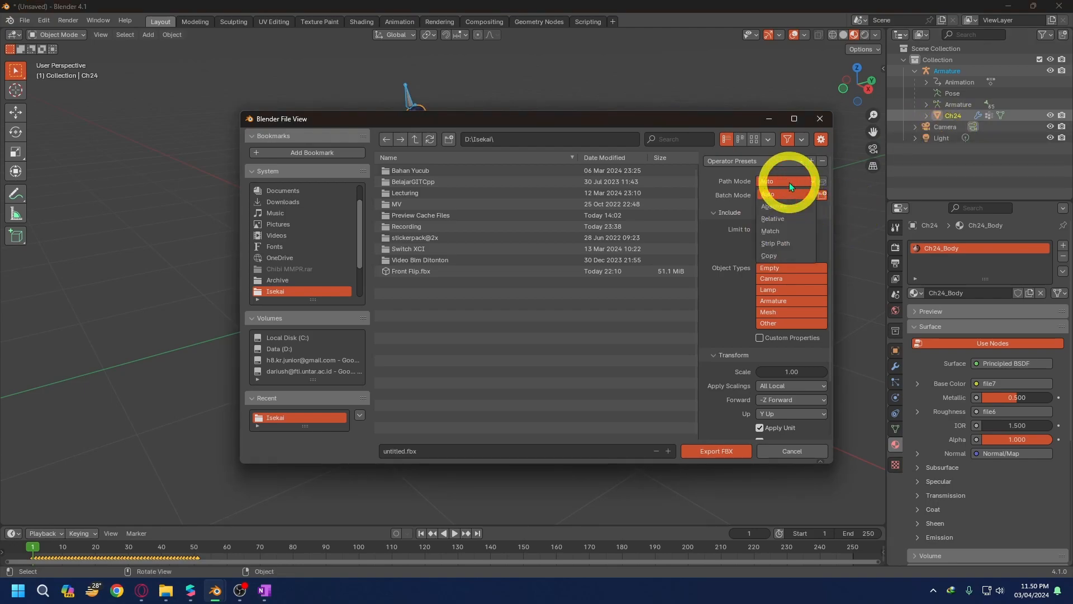
{"action": "left_click", "coordinate": [783, 256]}
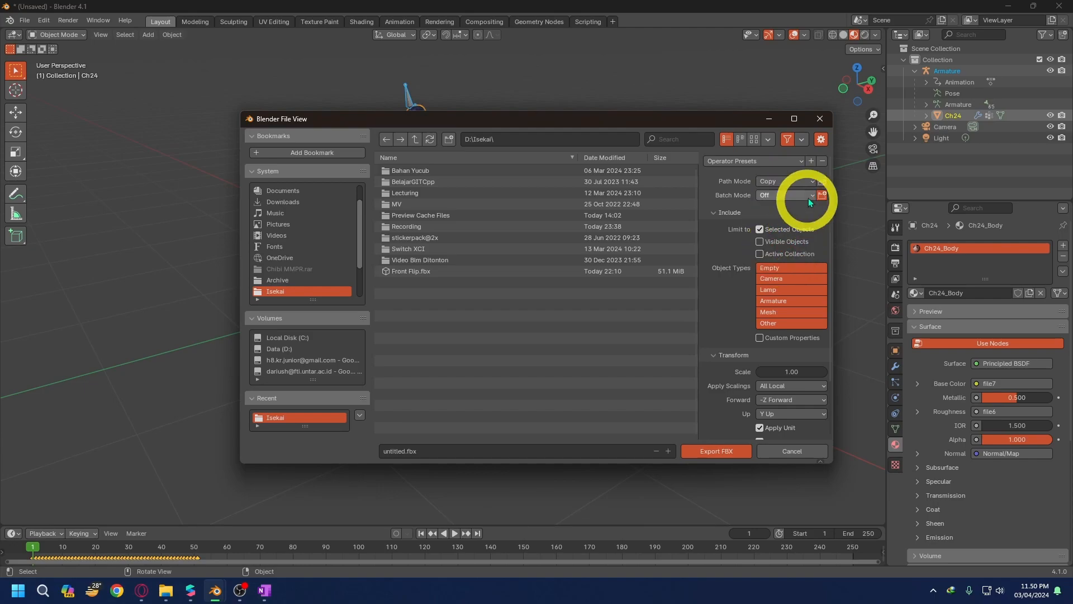
{"action": "left_click", "coordinate": [822, 182]}
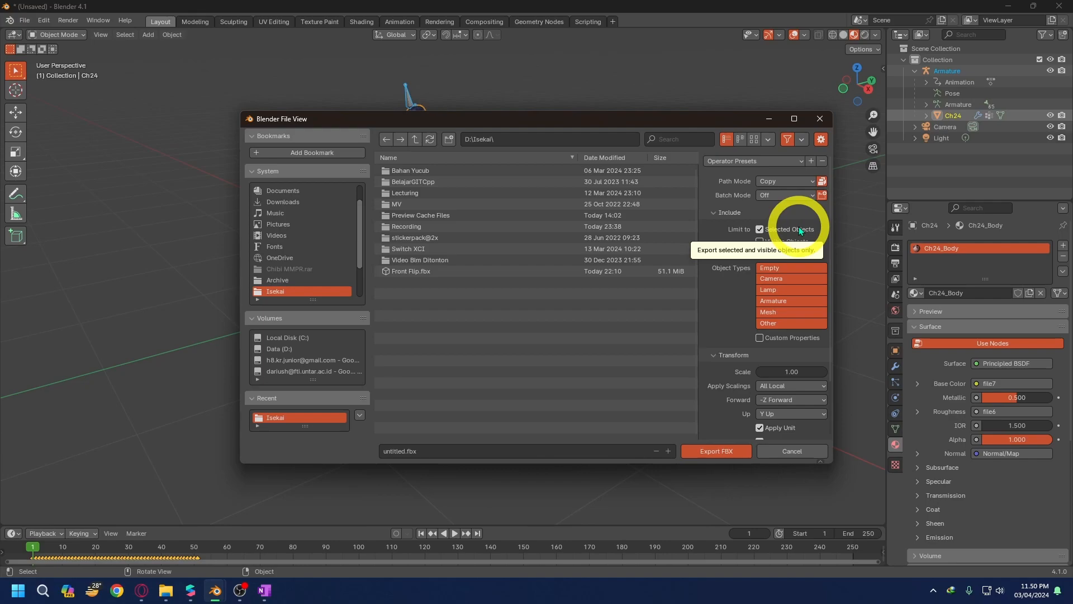
{"action": "left_click", "coordinate": [445, 451]}
{"action": "type", "text": "Ninja"}
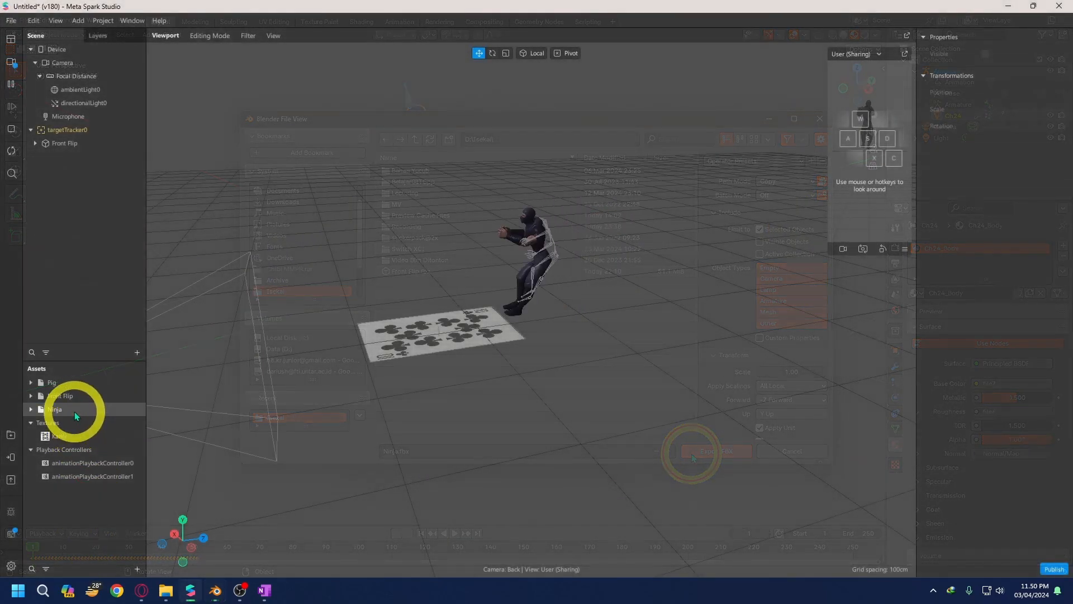
- In Meta Spark Studio, compare the Ninja and Front Flip file sizes and replace Front Flip under targetTracker0 with the Ninja model
{"action": "left_click", "coordinate": [82, 411]}
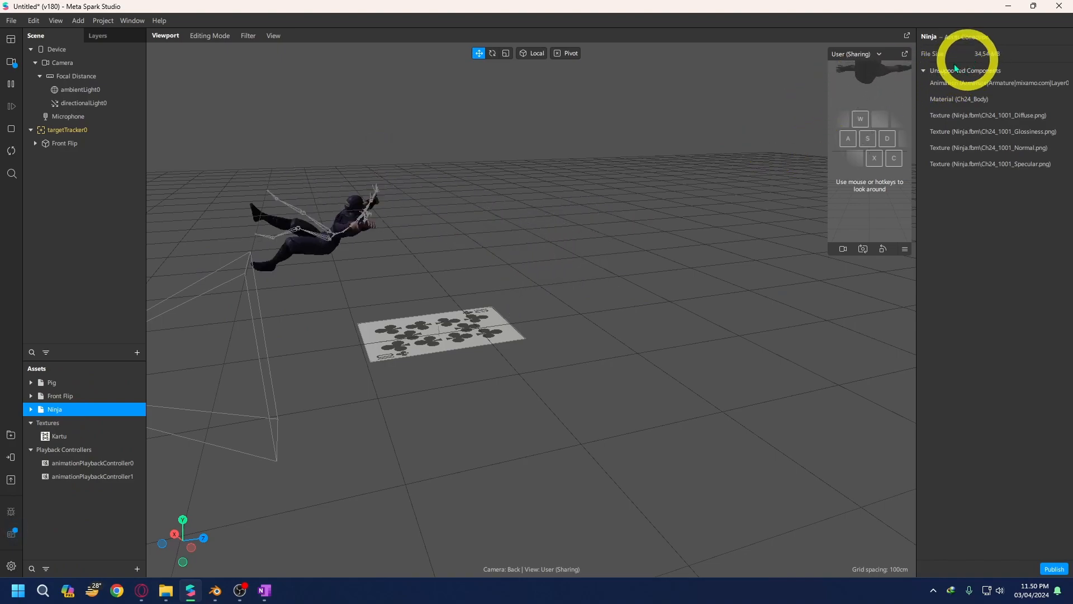
{"action": "left_click", "coordinate": [99, 396]}
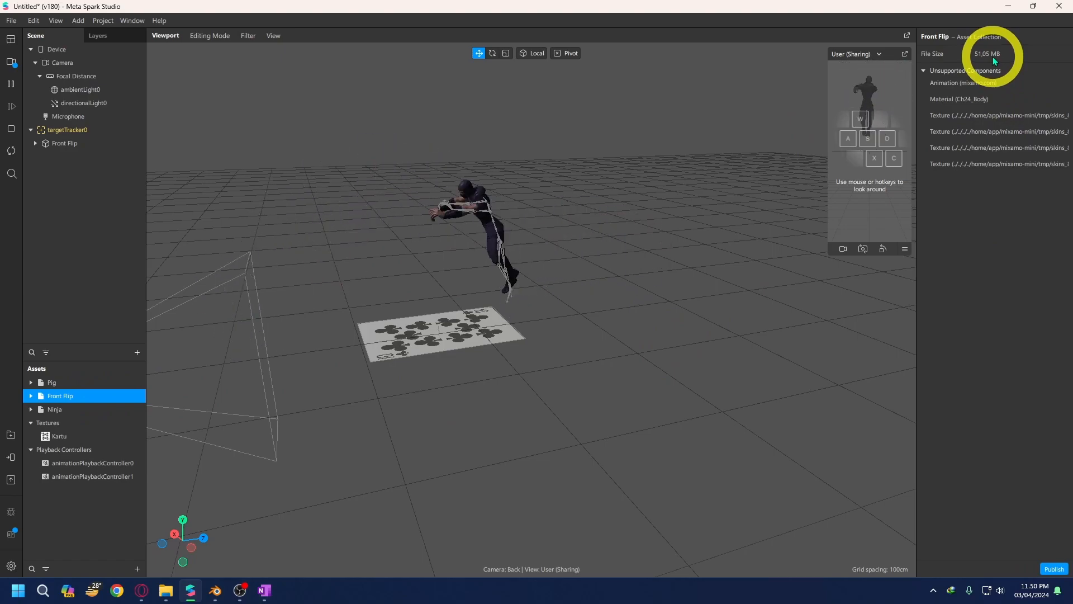
{"action": "left_click", "coordinate": [118, 144]}
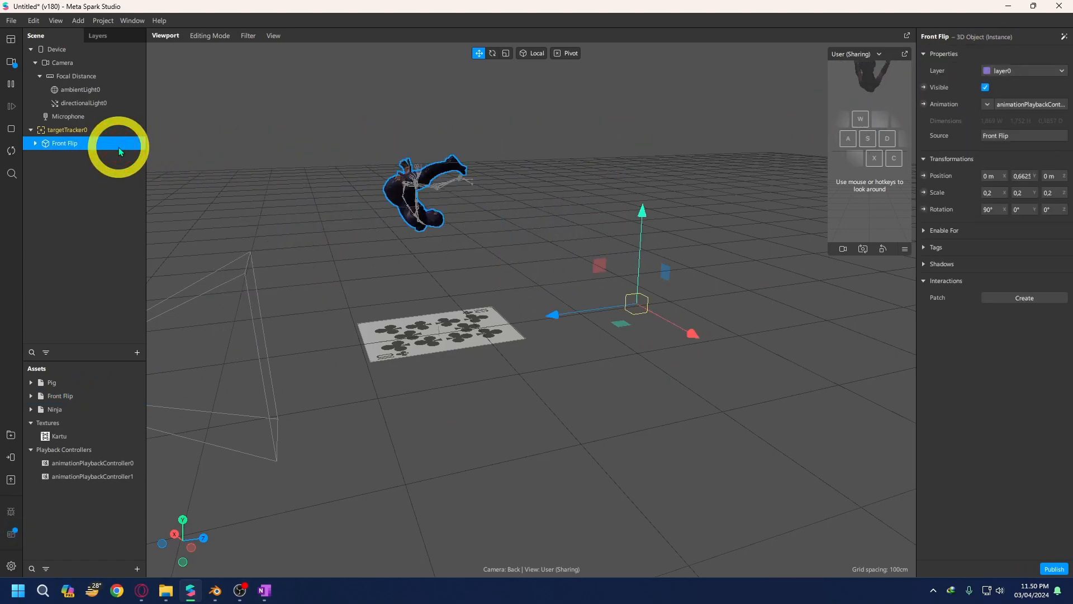
{"action": "key", "text": "Delete"}
{"action": "left_click_drag", "start_coordinate": [75, 132], "coordinate": [74, 132]}
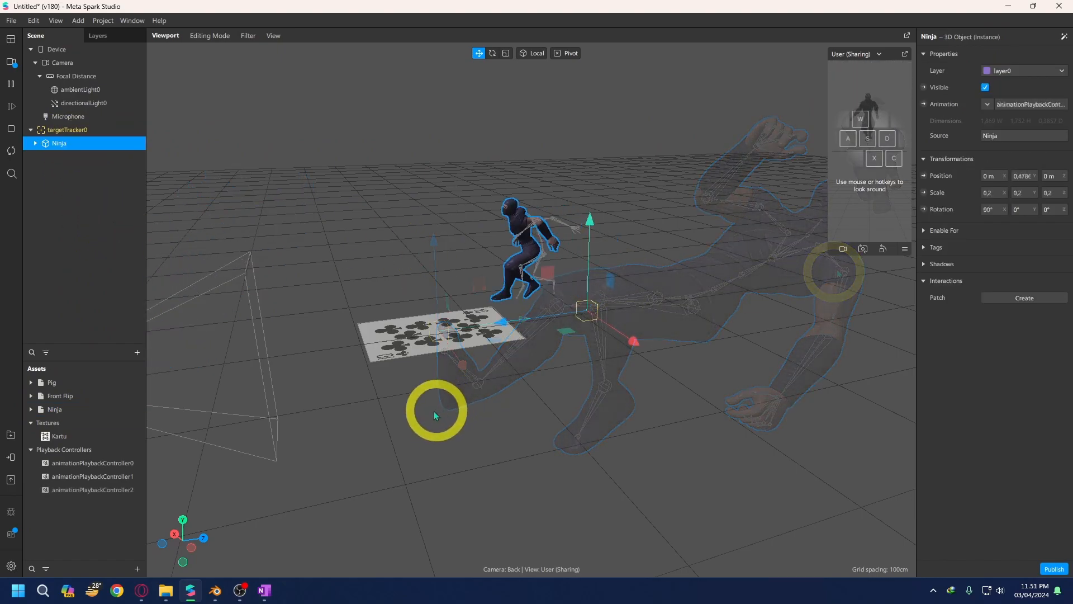
- Check the device-test options and review the effect's file sizes and assets summary through the publishing check
{"action": "left_click", "coordinate": [11, 456]}
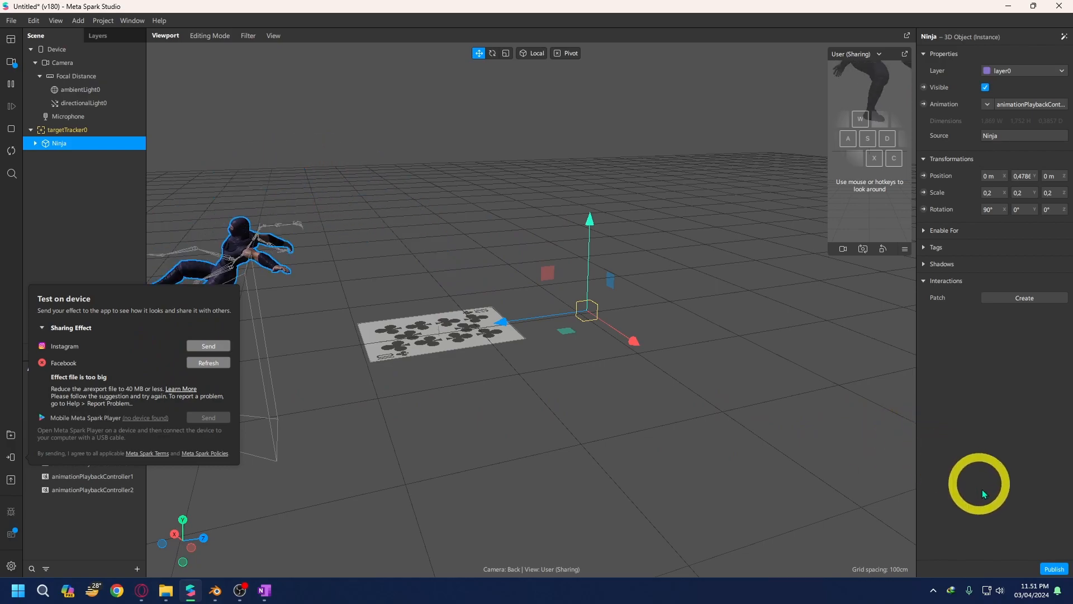
{"action": "left_click", "coordinate": [1051, 568]}
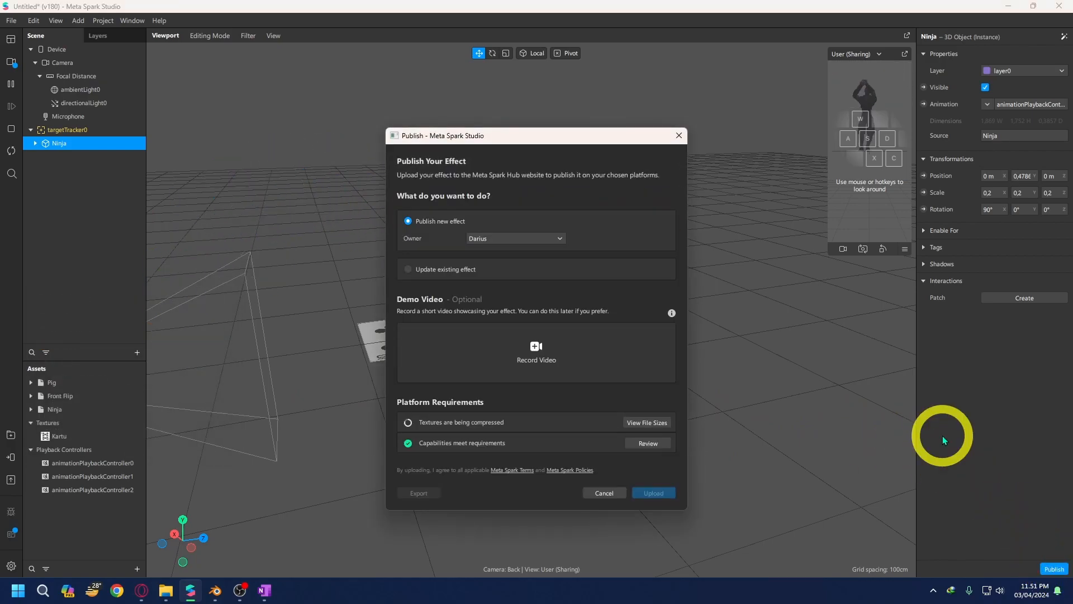
{"action": "left_click", "coordinate": [649, 430]}
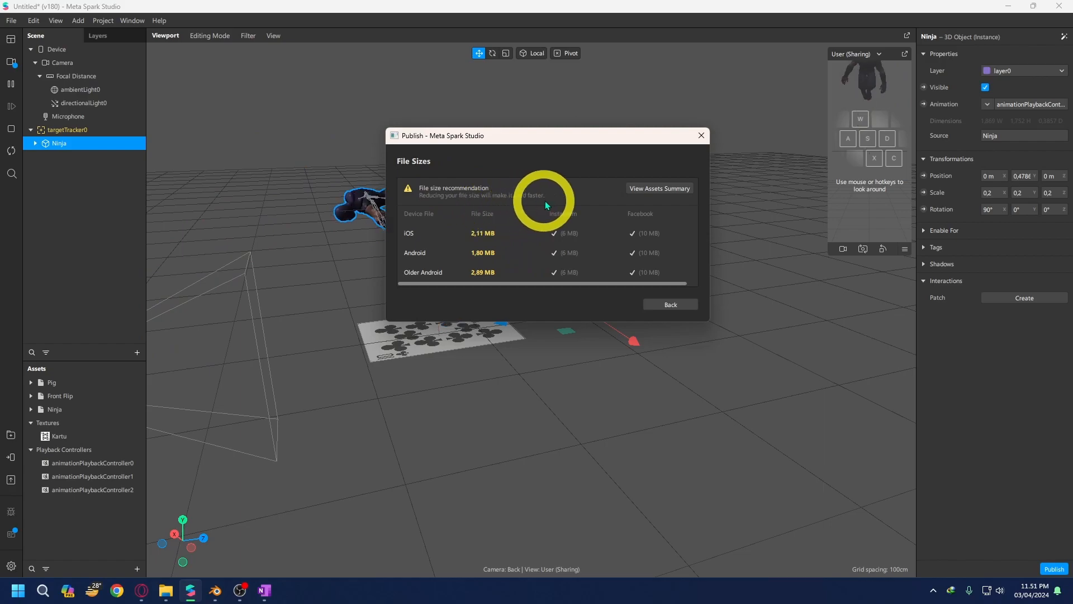
{"action": "left_click", "coordinate": [659, 188]}
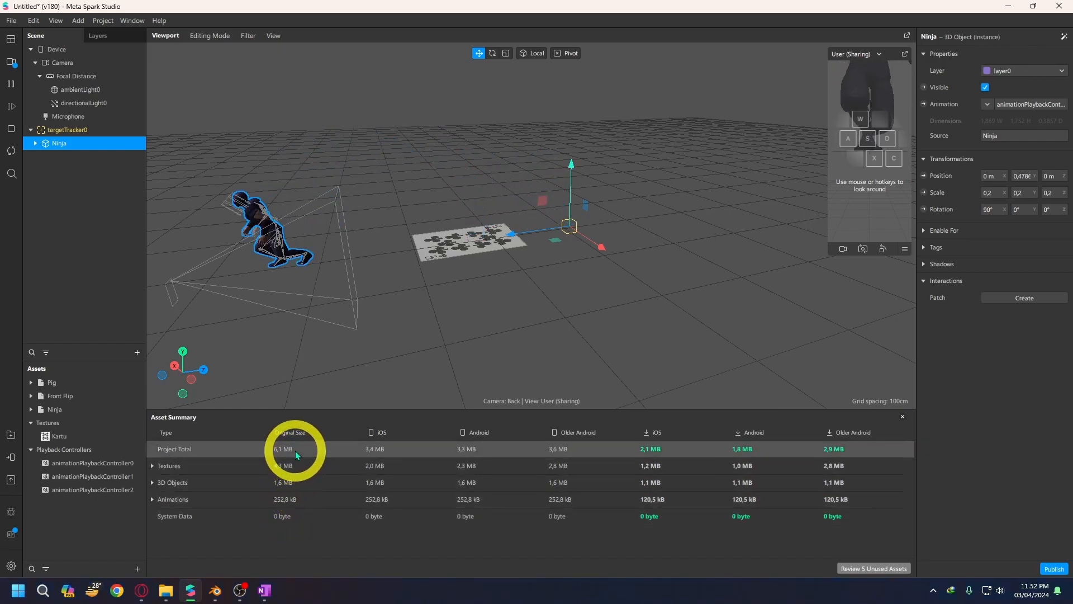
- Switch to Blender, select all of the ninja's UVs in the UV Editing workspace, and start resizing the texture image
{"action": "left_click", "coordinate": [216, 592]}
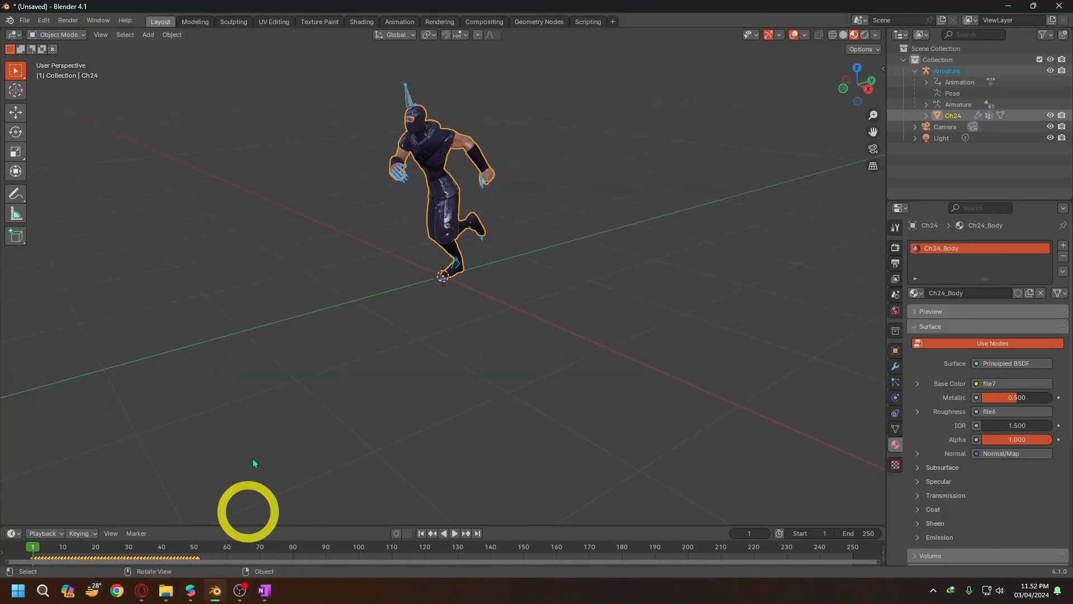
{"action": "left_click", "coordinate": [269, 22]}
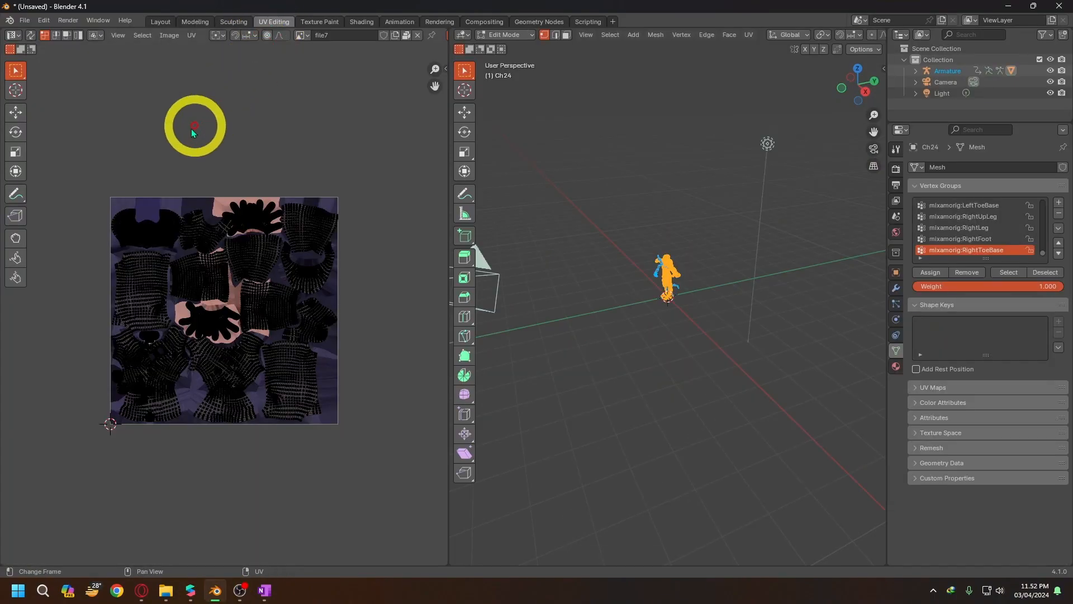
{"action": "left_click_drag", "start_coordinate": [93, 144], "coordinate": [365, 466]}
{"action": "left_click", "coordinate": [169, 36]}
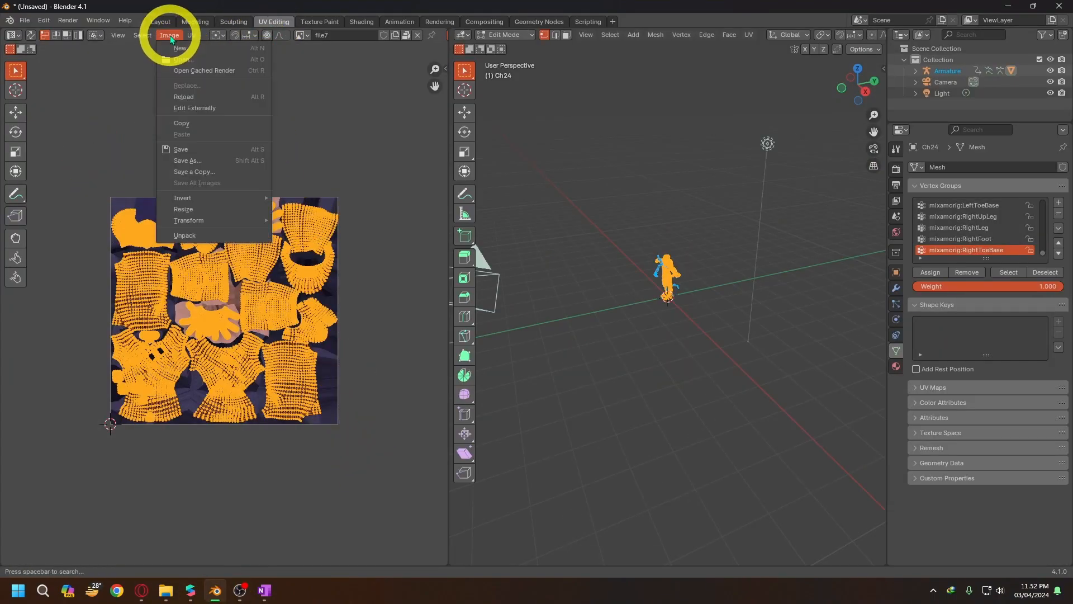
{"action": "left_click", "coordinate": [197, 208]}
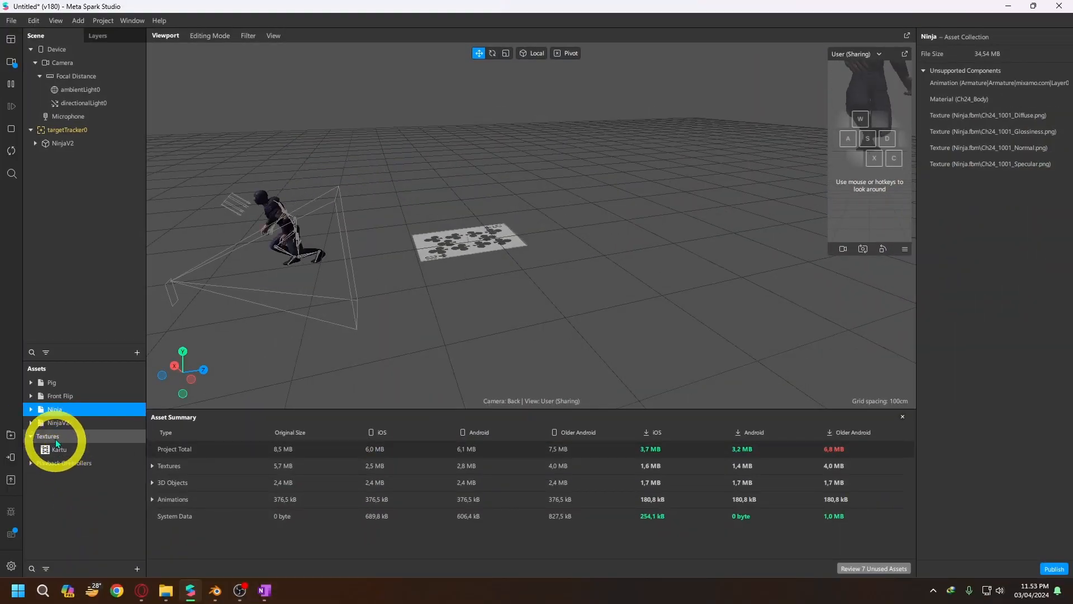
- Compare the file sizes of the NinjaV2 and Ninja assets in Meta Spark Studio
{"action": "left_click", "coordinate": [59, 424]}
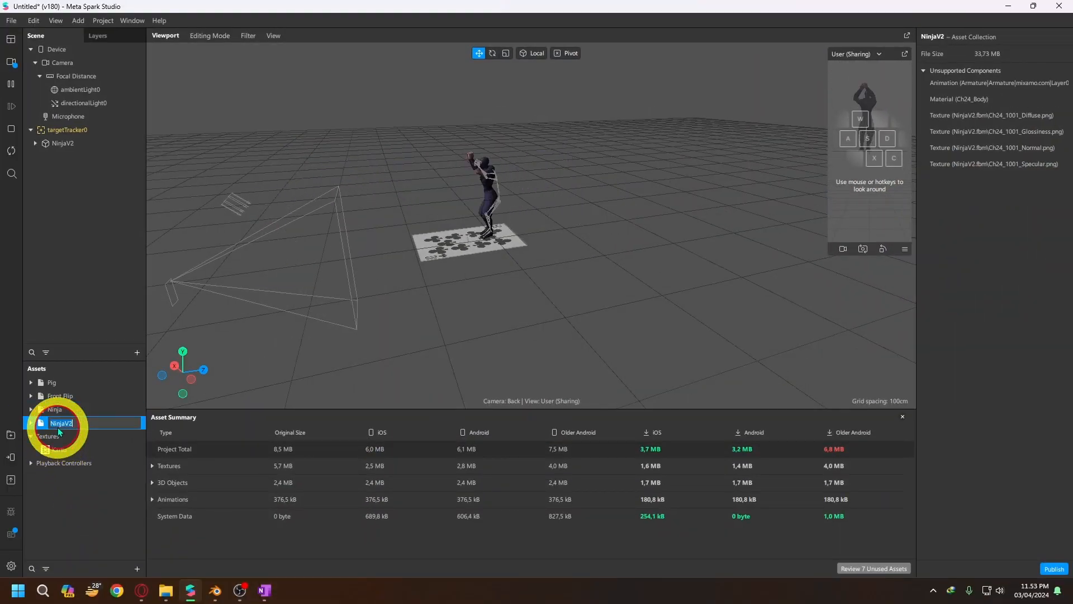
{"action": "left_click", "coordinate": [62, 409]}
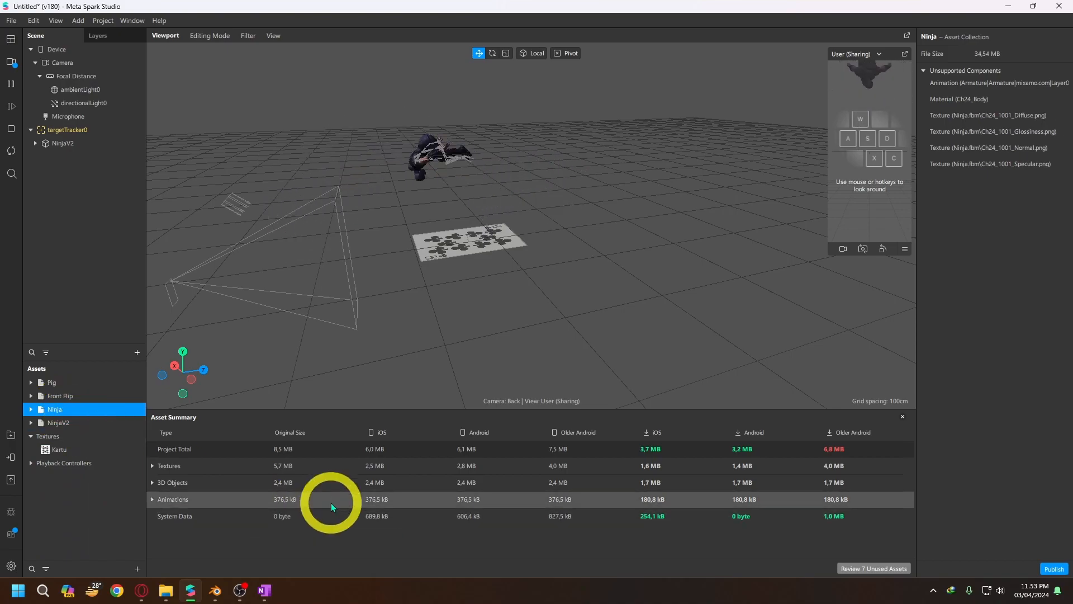
{"action": "double_click", "coordinate": [82, 423]}
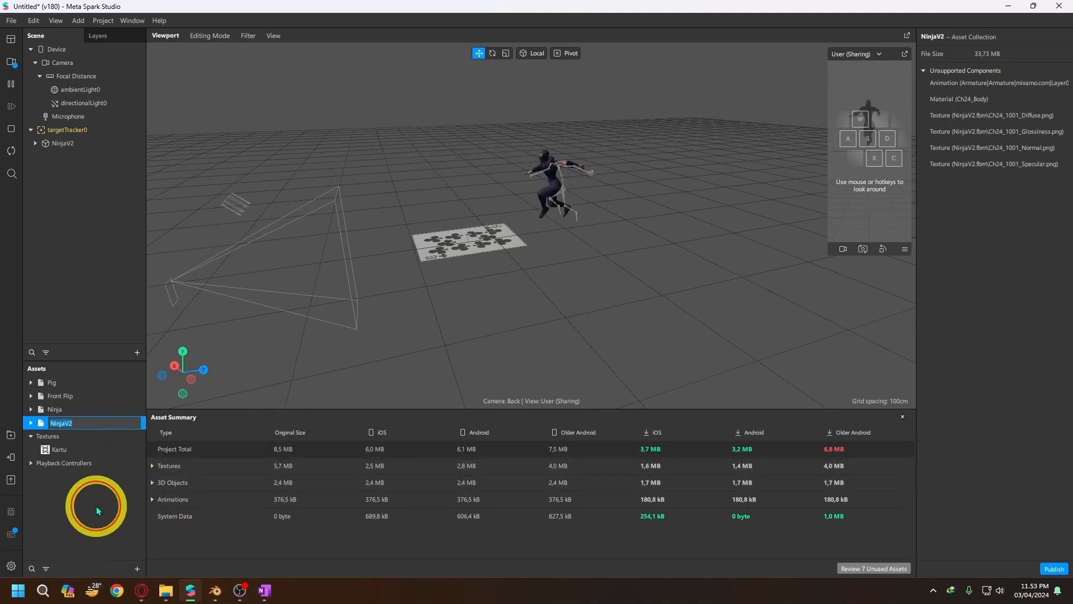
{"action": "left_click", "coordinate": [84, 409]}
- Delete the Front Flip asset including its project file, and remove animationPlaybackController1
{"action": "left_click", "coordinate": [88, 396]}
{"action": "key", "text": "Delete"}
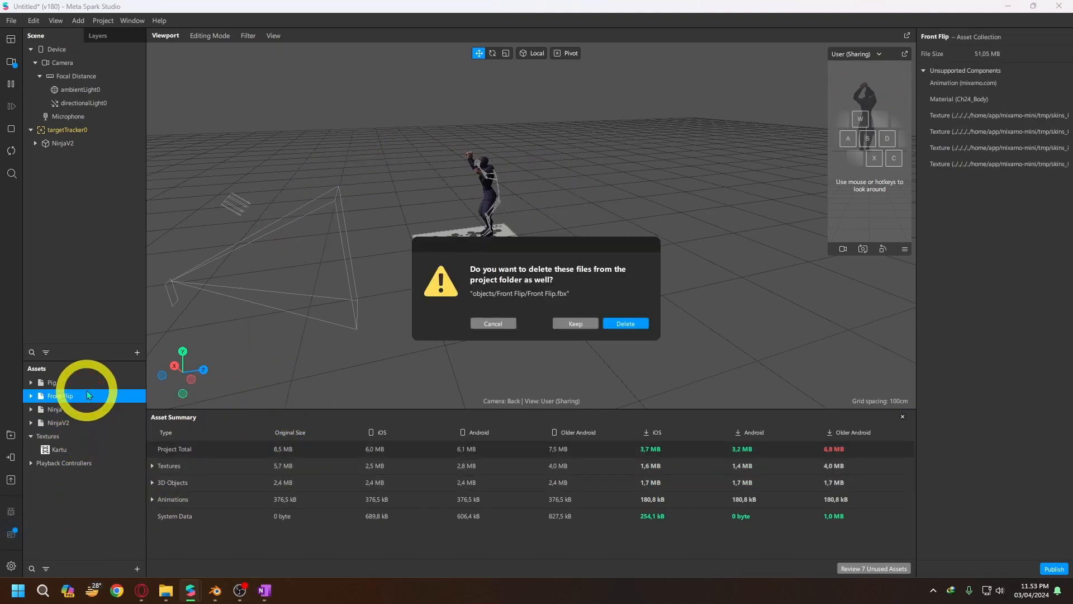
{"action": "left_click", "coordinate": [624, 324]}
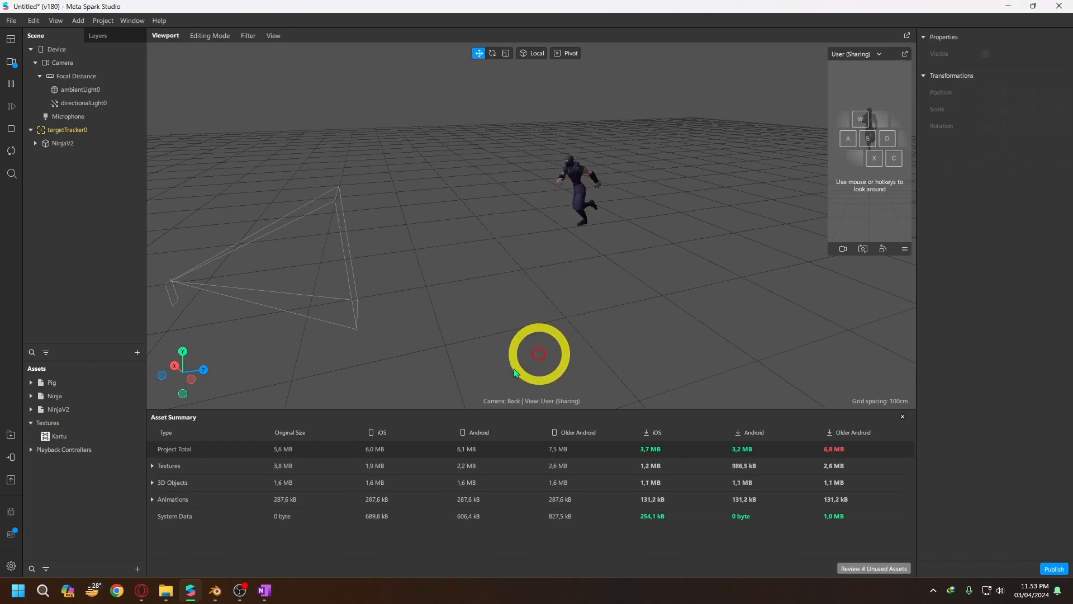
{"action": "left_click", "coordinate": [96, 478]}
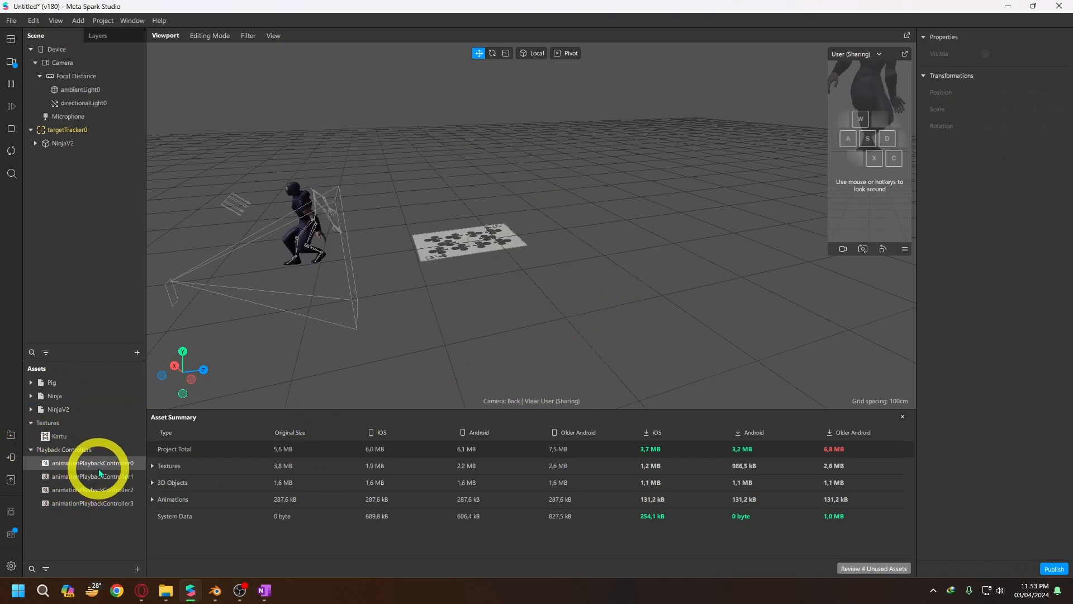
{"action": "left_click", "coordinate": [98, 476]}
{"action": "key", "text": "Delete"}
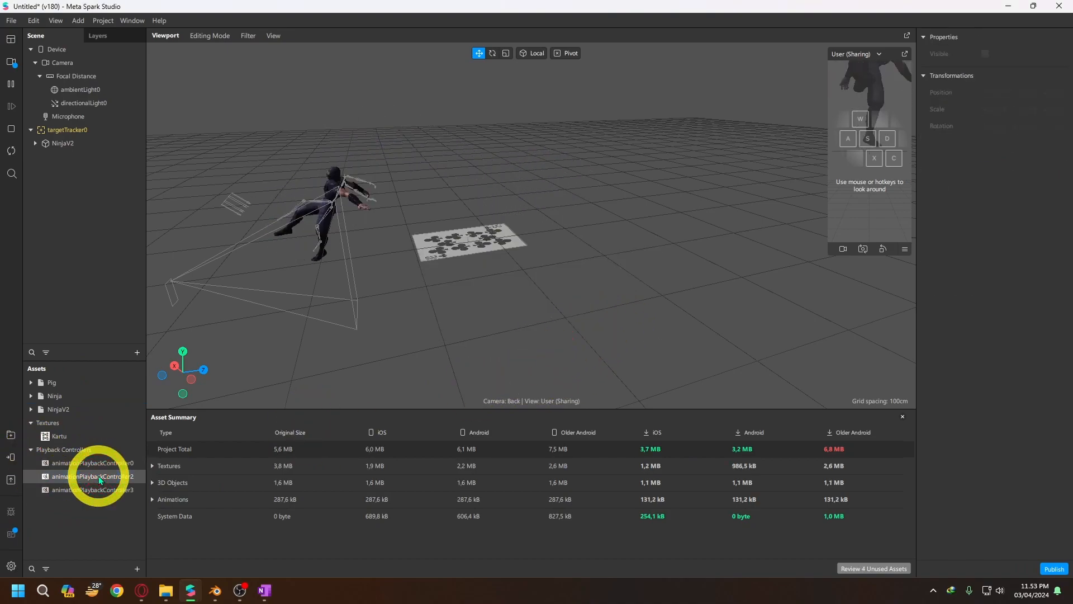
- Delete the old Ninja asset including its project file, and remove animationPlaybackController2
{"action": "left_click", "coordinate": [78, 398]}
{"action": "key", "text": "Delete"}
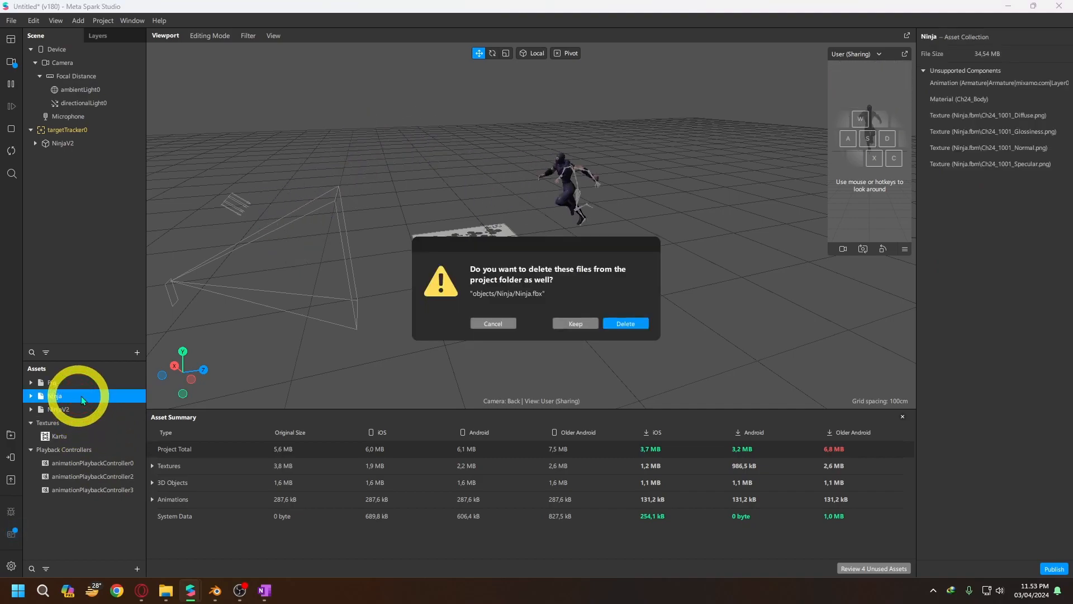
{"action": "left_click", "coordinate": [617, 324]}
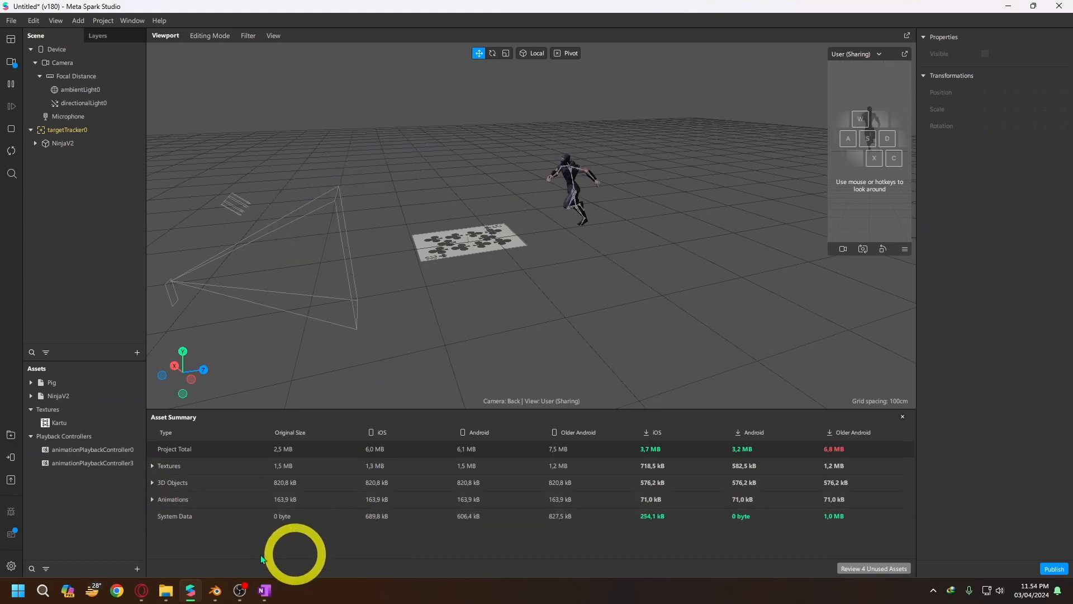
- Check the platform file-size requirements for publishing without uploading, and refresh the Facebook device test
{"action": "left_click", "coordinate": [84, 449]}
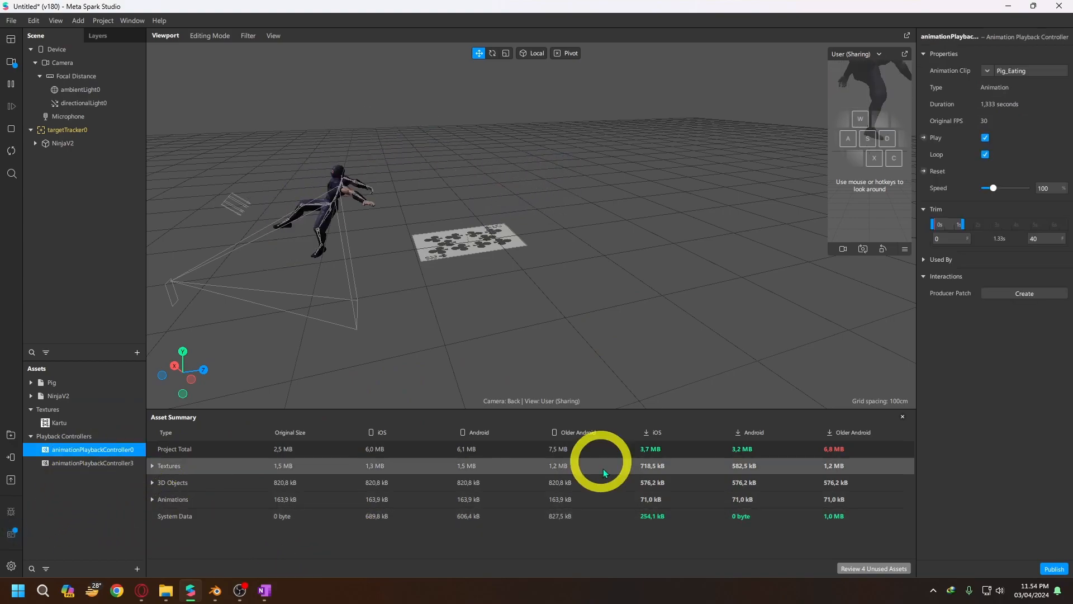
{"action": "left_click", "coordinate": [1047, 569]}
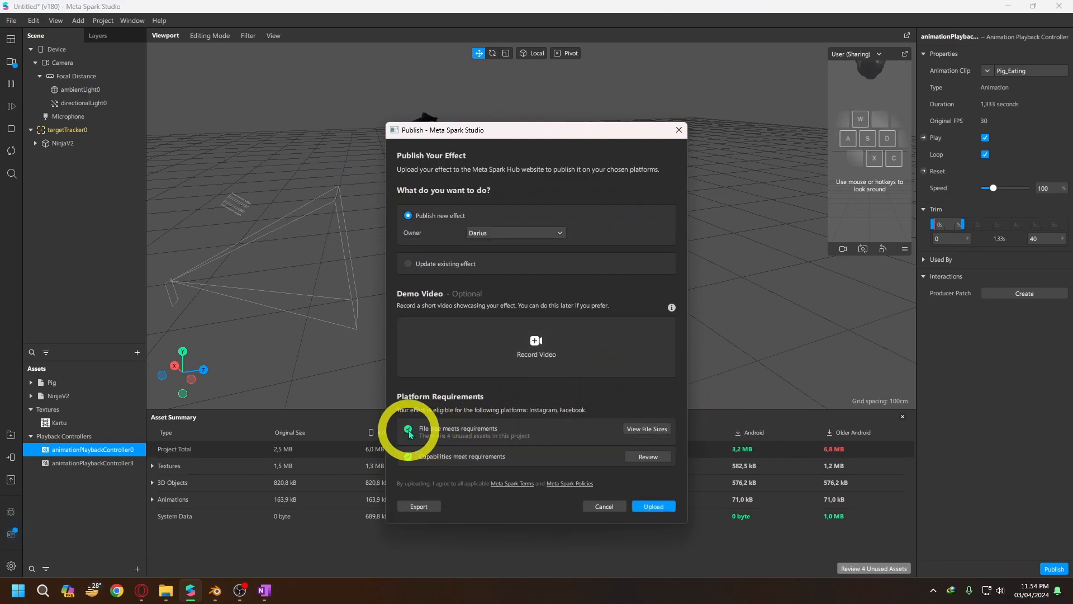
{"action": "left_click", "coordinate": [602, 506]}
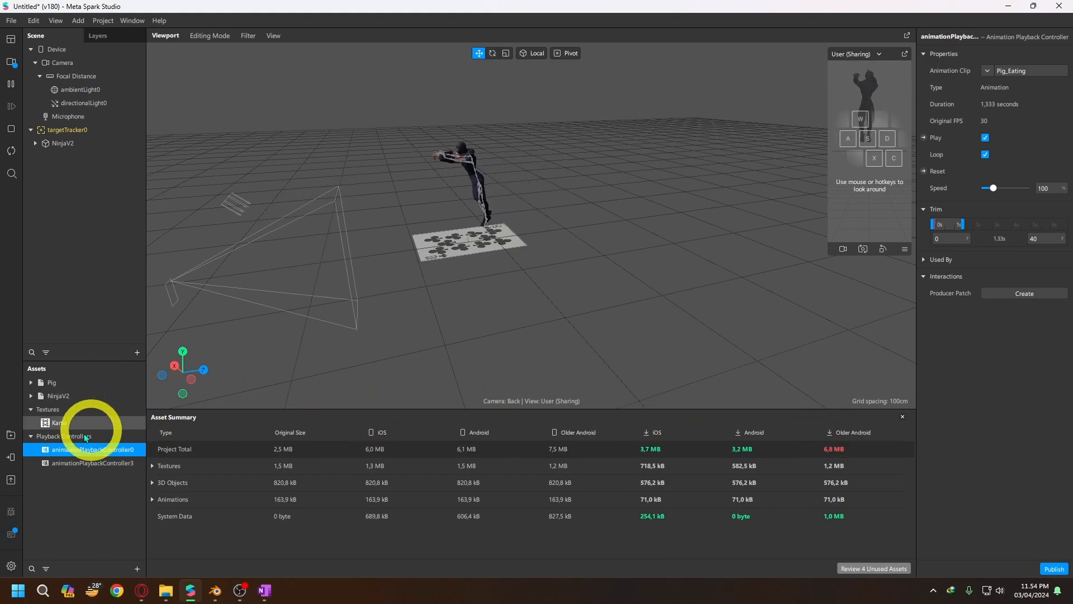
{"action": "left_click", "coordinate": [10, 458]}
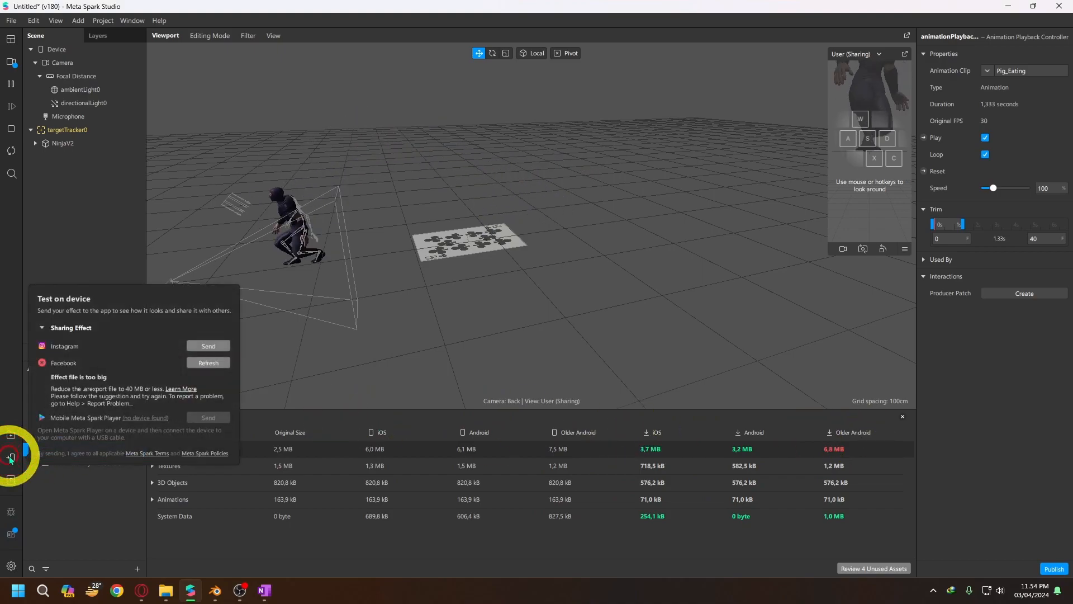
{"action": "left_click", "coordinate": [208, 363]}
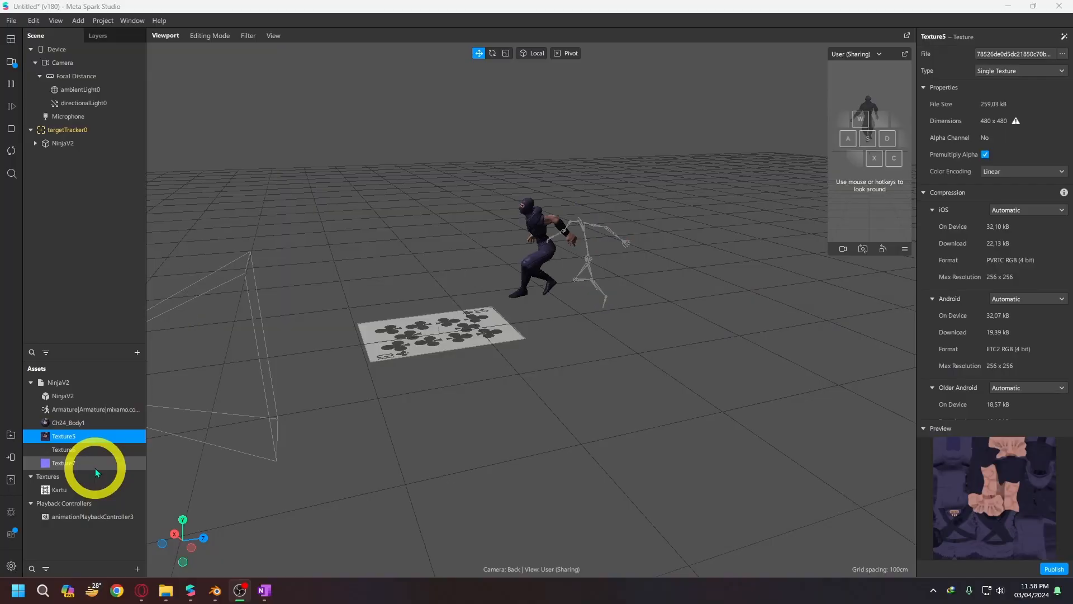
- Examine the NinjaV2 model's components, animation, Ch24_Body1 material, and the file sizes and dimensions of its textures
{"action": "left_click", "coordinate": [82, 449]}
{"action": "left_click", "coordinate": [79, 396]}
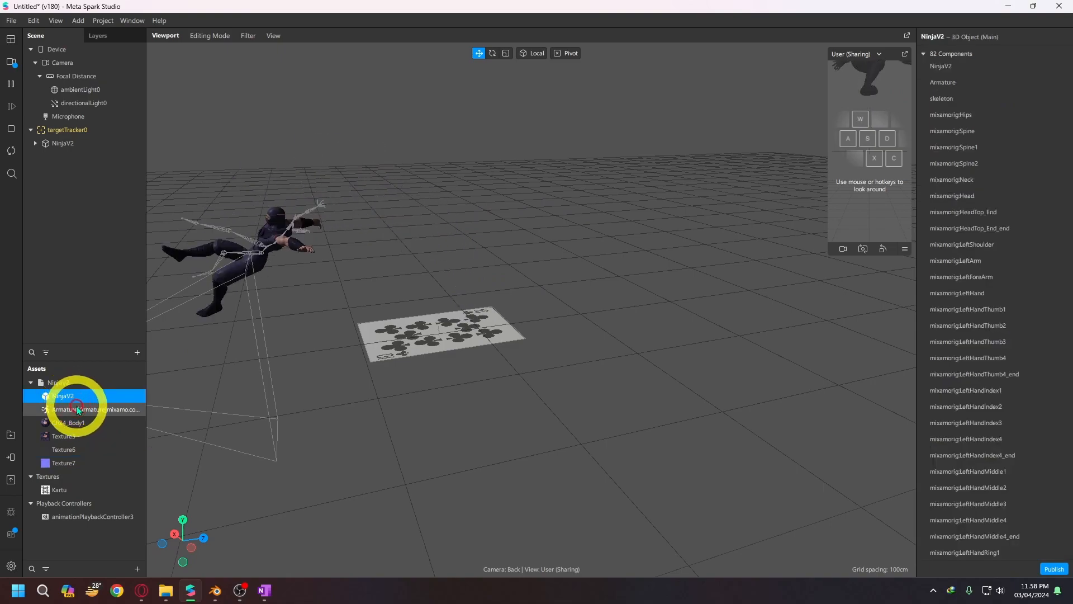
{"action": "key", "text": "Down"}
{"action": "key", "text": "Down"}
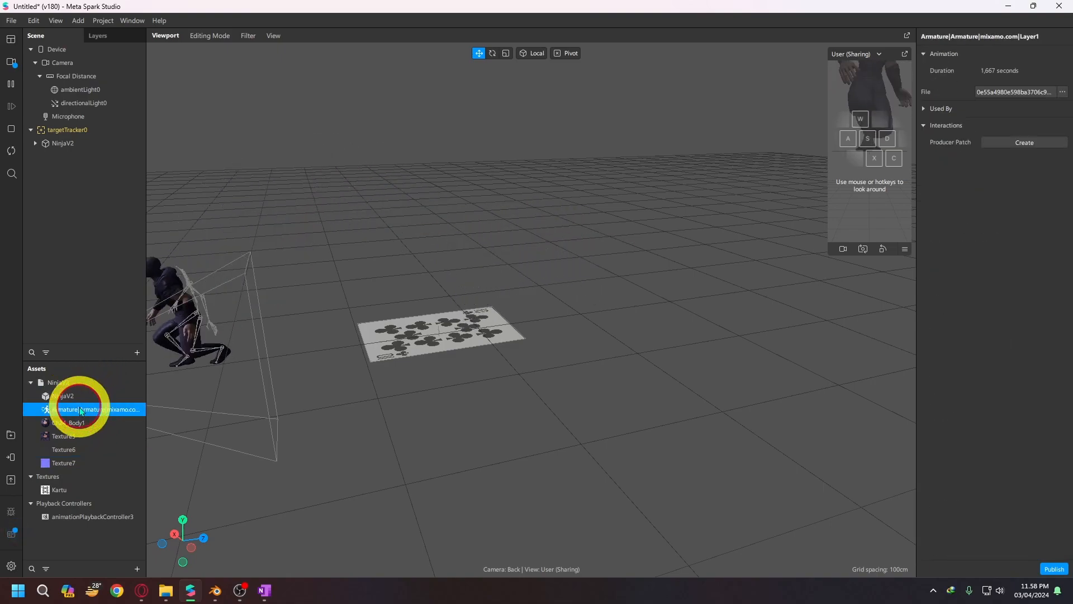
{"action": "left_click", "coordinate": [70, 395]}
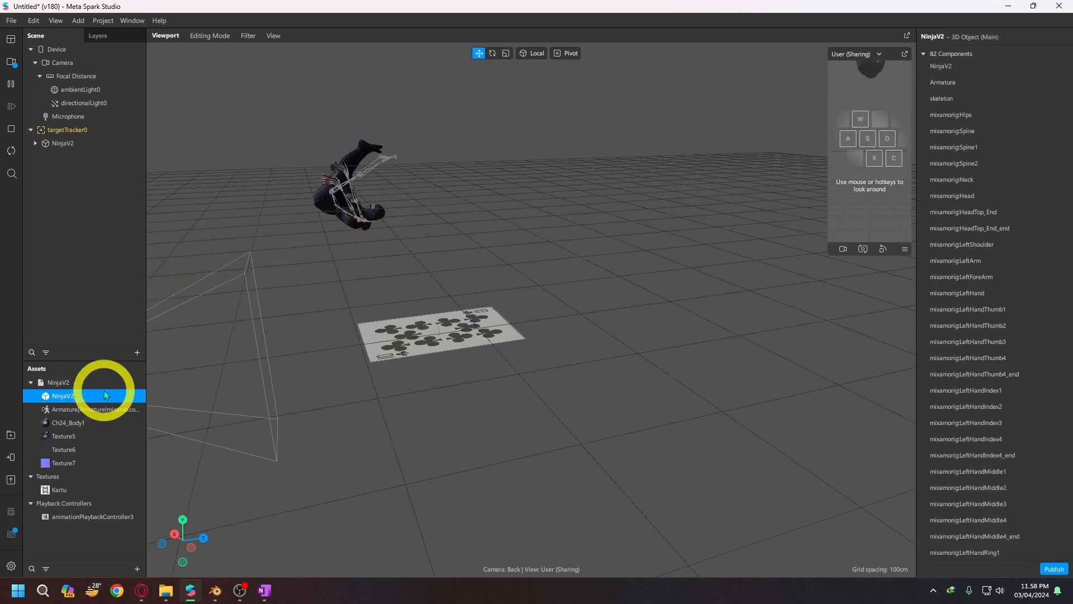
{"action": "left_click", "coordinate": [96, 409]}
{"action": "left_click", "coordinate": [92, 422]}
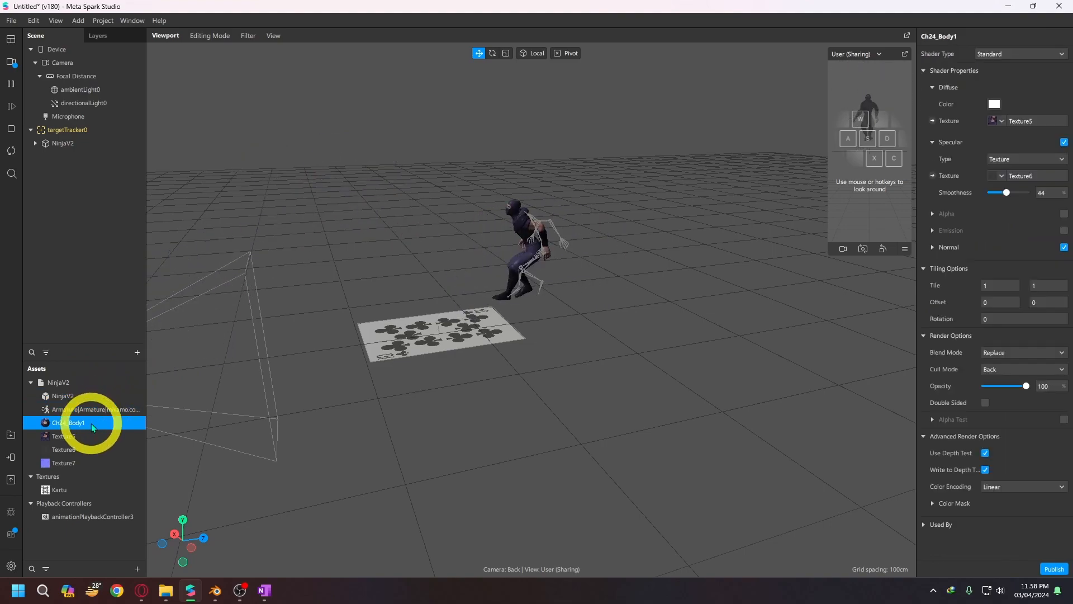
{"action": "left_click", "coordinate": [89, 437]}
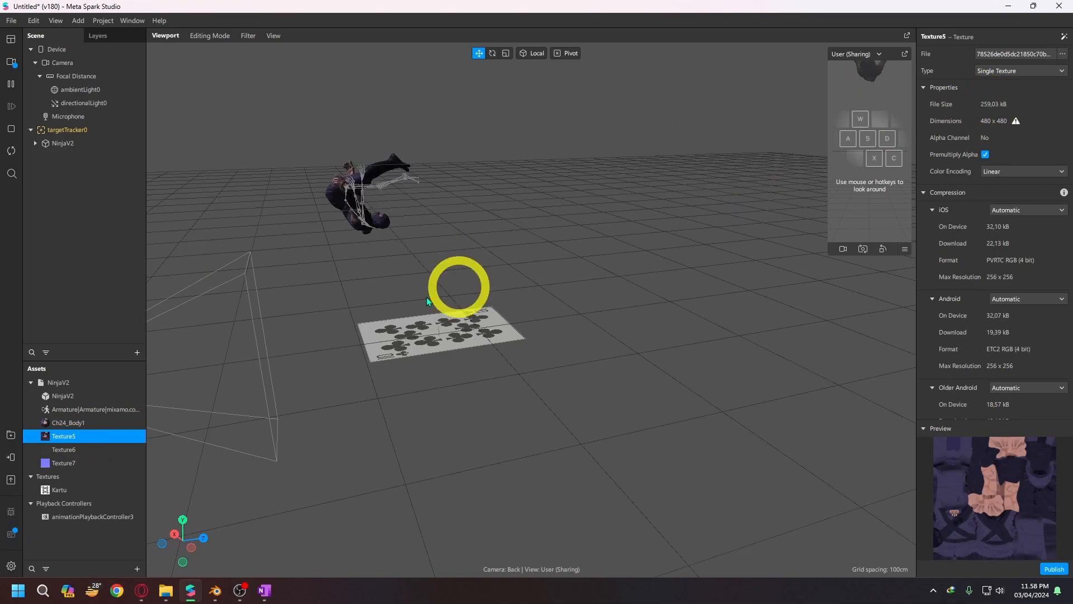
{"action": "left_click", "coordinate": [109, 449]}
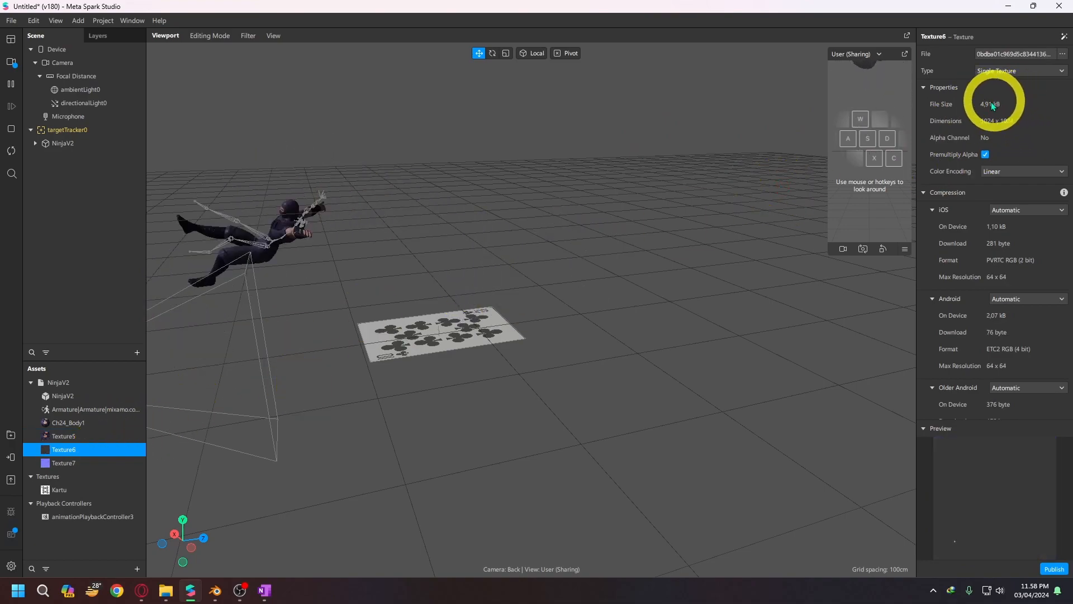
{"action": "left_click", "coordinate": [103, 462]}
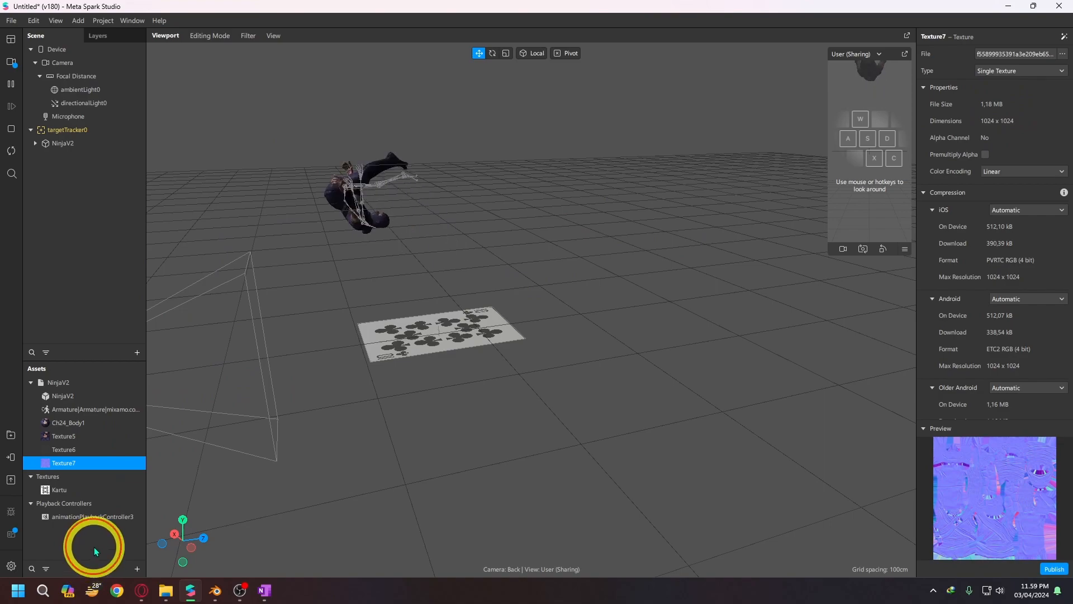
- Delete the Texture7 normal map from the NinjaV2 asset
{"action": "left_click", "coordinate": [77, 464]}
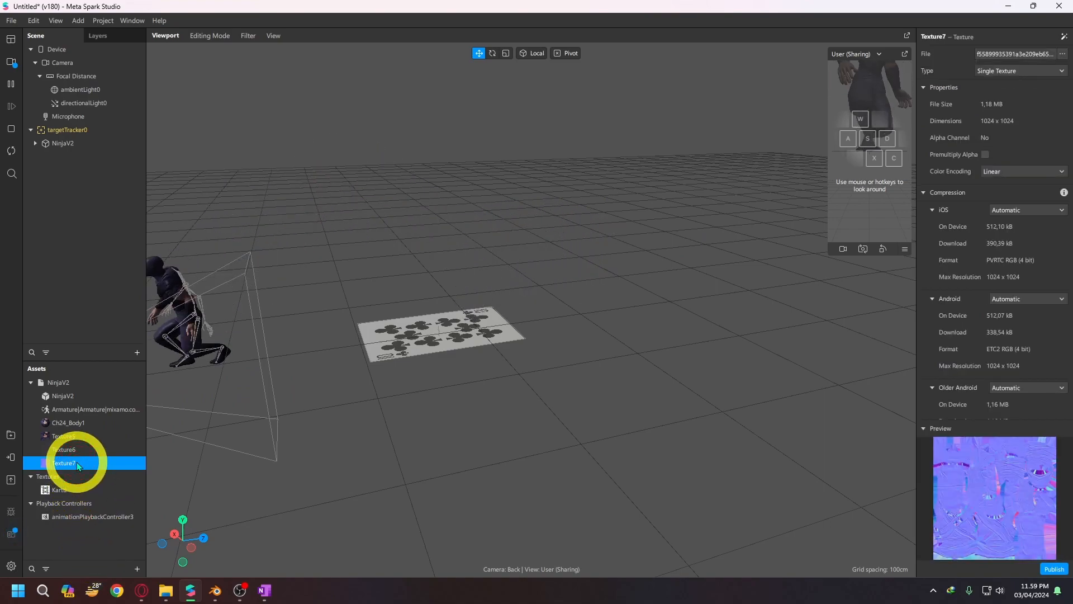
{"action": "right_click", "coordinate": [78, 465]}
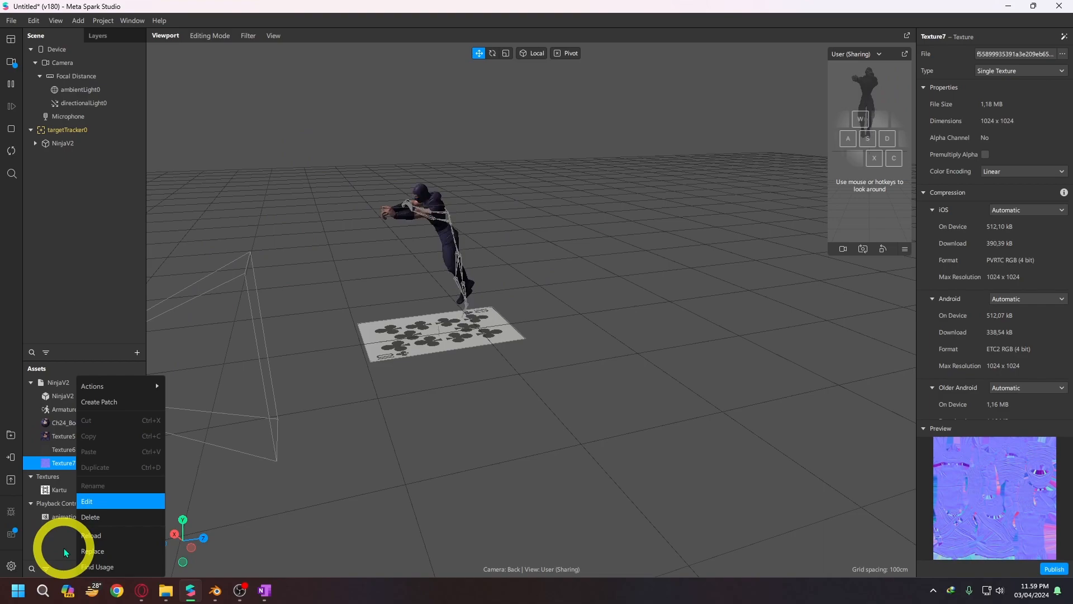
{"action": "left_click", "coordinate": [68, 463]}
{"action": "key", "text": "Delete"}
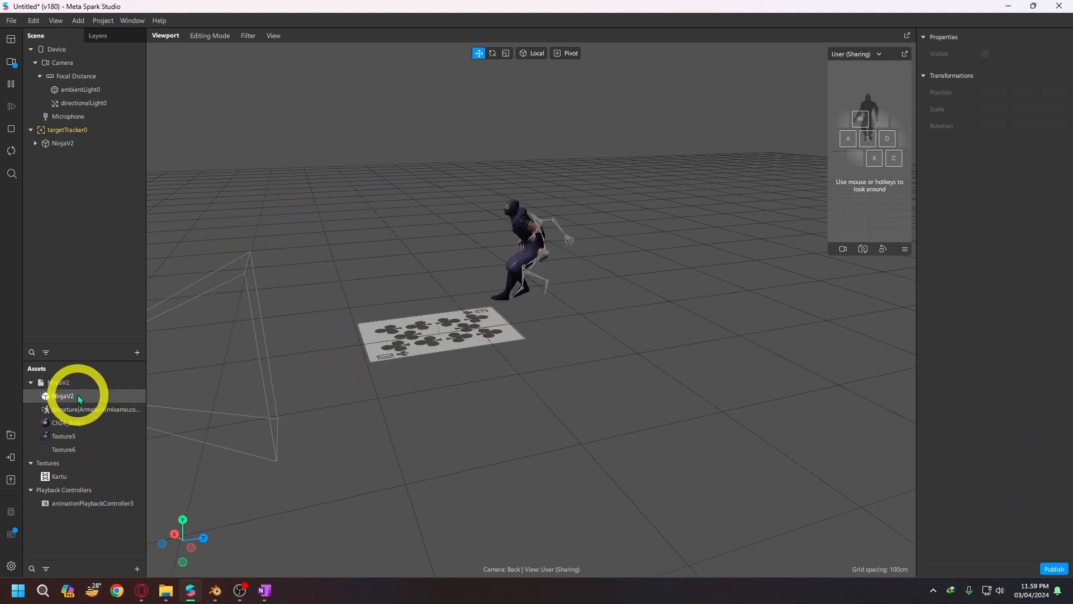
- Send the effect to Facebook for testing on the device
{"action": "left_click", "coordinate": [10, 457]}
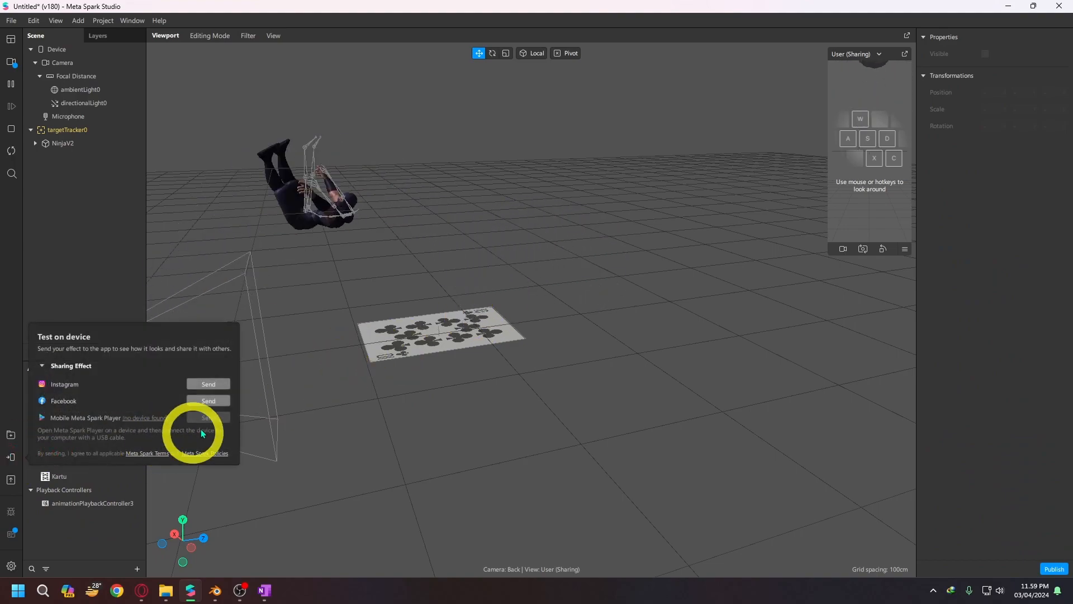
{"action": "left_click", "coordinate": [208, 401]}
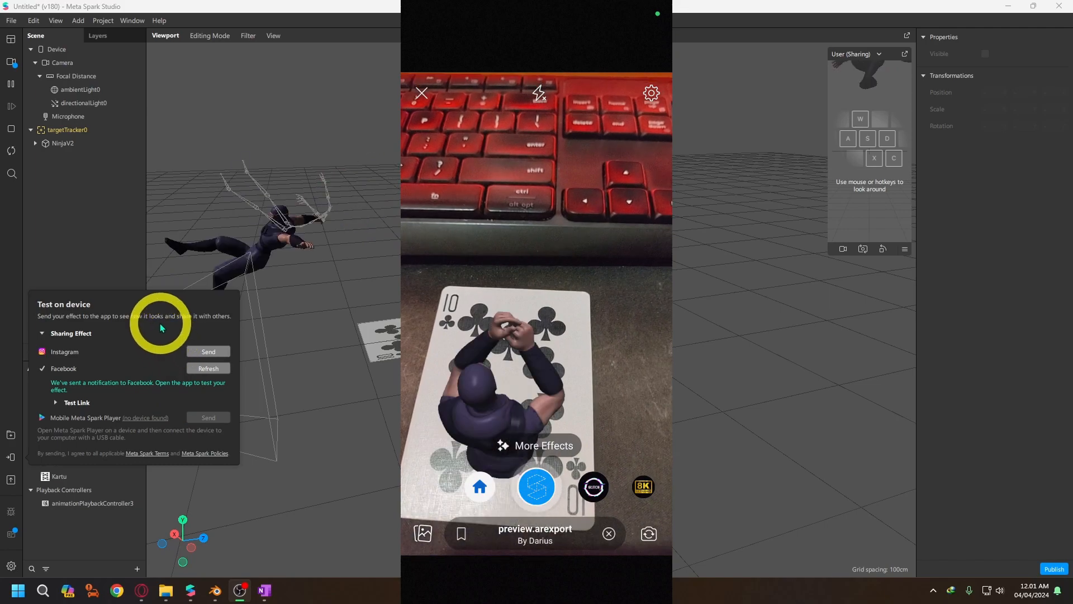
{"action": "left_click", "coordinate": [160, 326]}
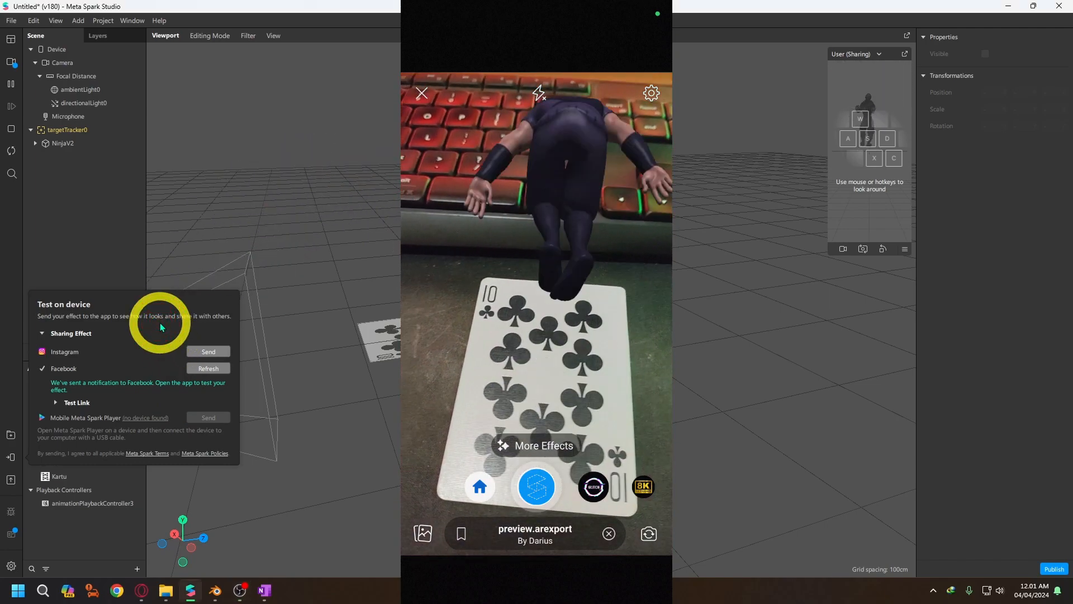